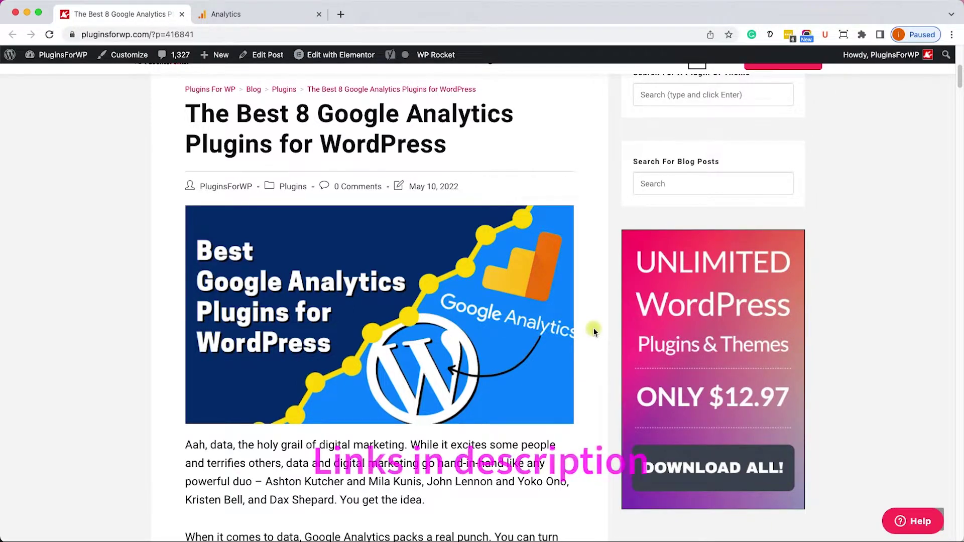
# - Create a Google Analytics account named 'My new website' with default data-sharing settings
pyautogui.click(231, 14)
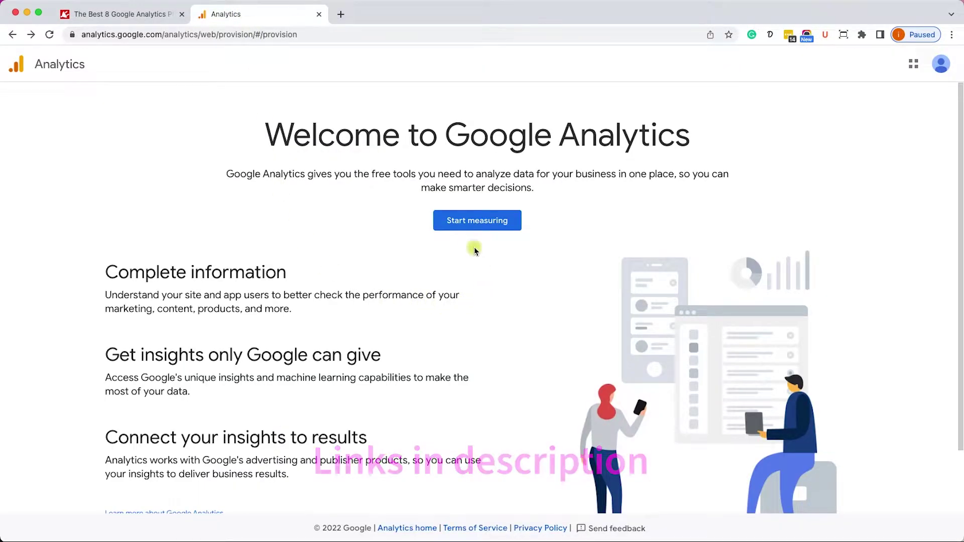
pyautogui.click(460, 221)
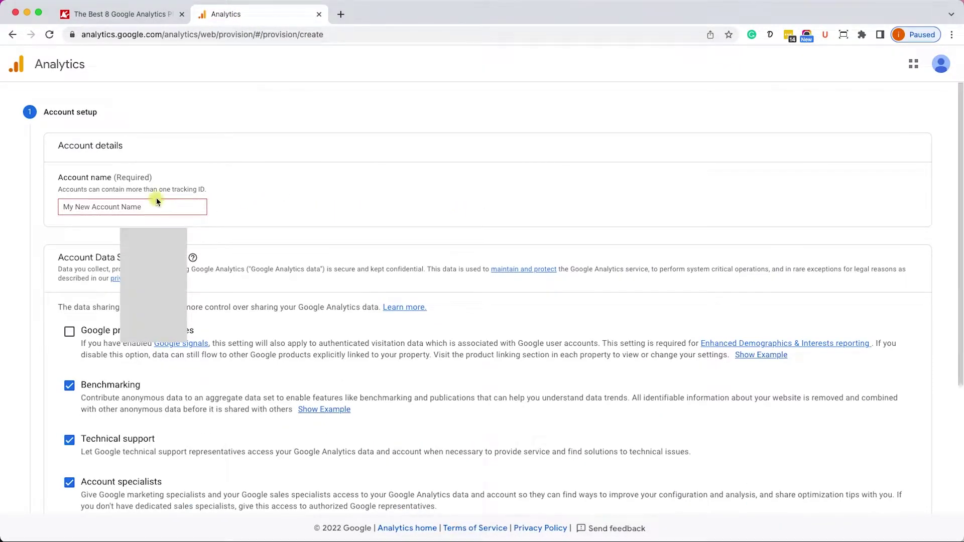
pyautogui.click(151, 200)
pyautogui.write('My')
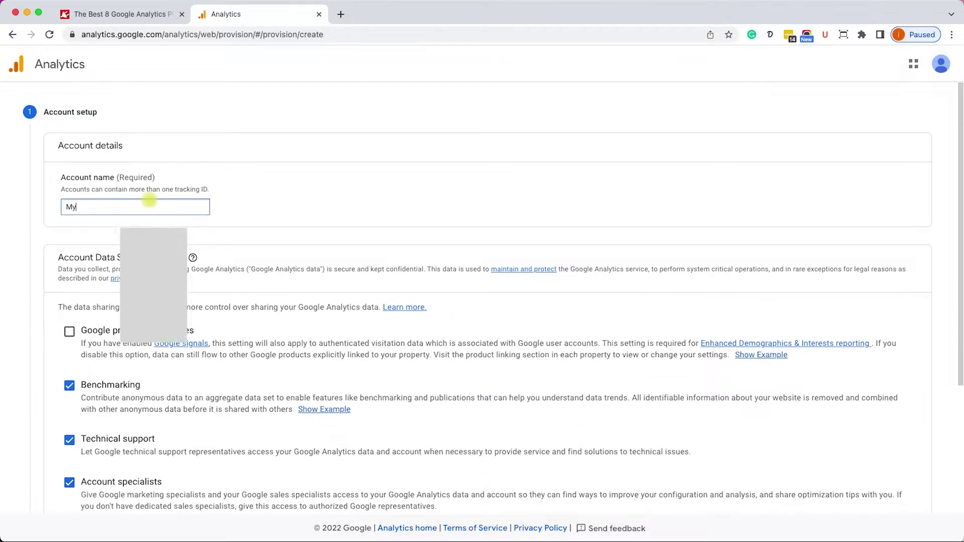
pyautogui.write(' new website')
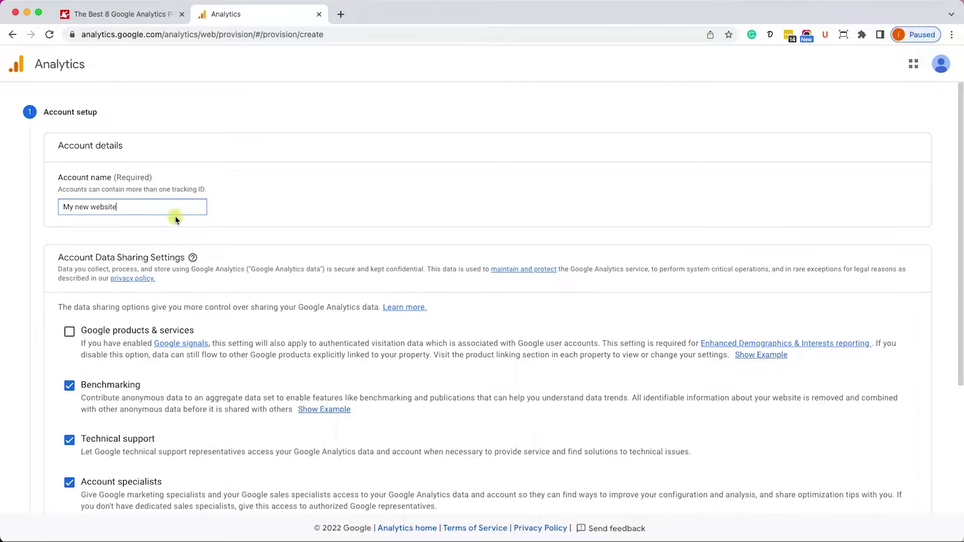
pyautogui.scroll(-2, 181, 221)
pyautogui.scroll(-3, 185, 227)
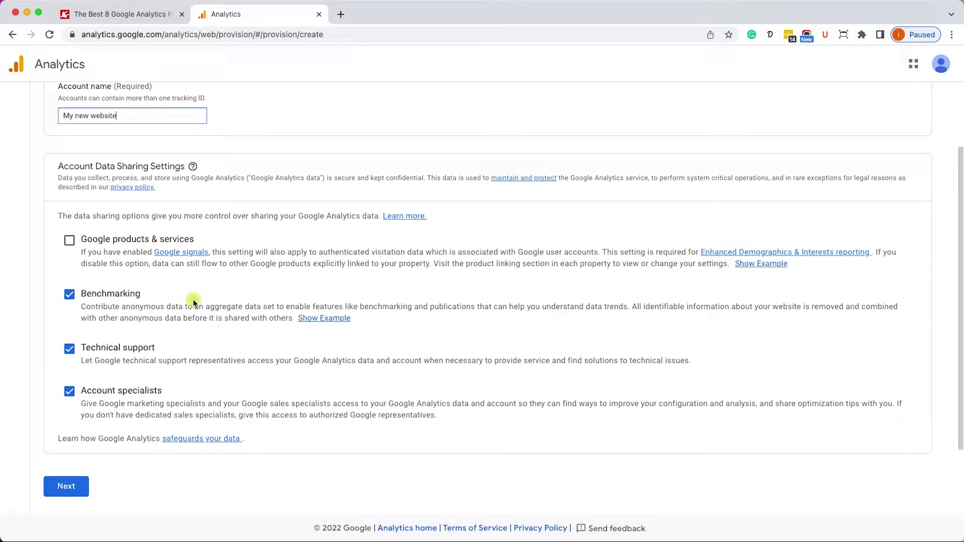
pyautogui.click(64, 487)
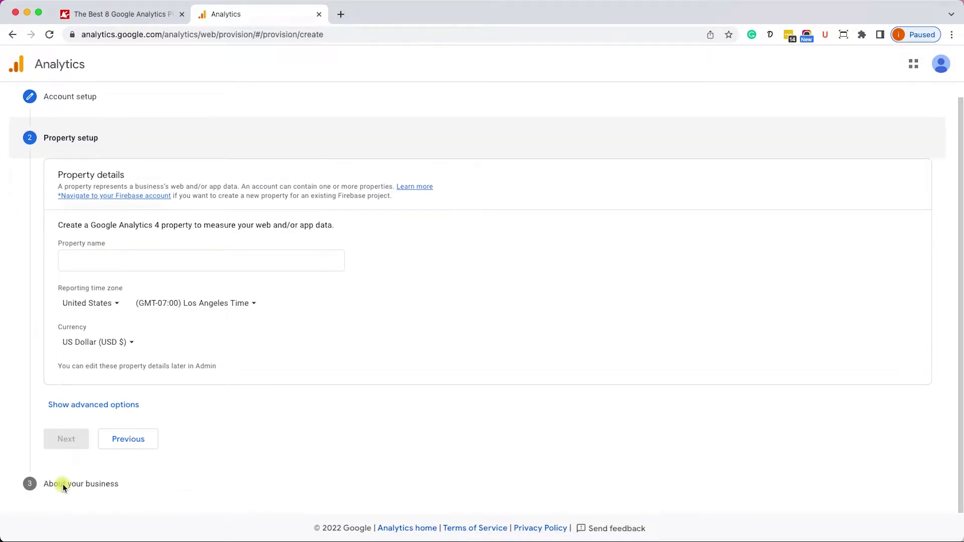
# - Enter 'pluginizer.com' as the property name, leaving United States time zone and US Dollar currency
pyautogui.click(152, 266)
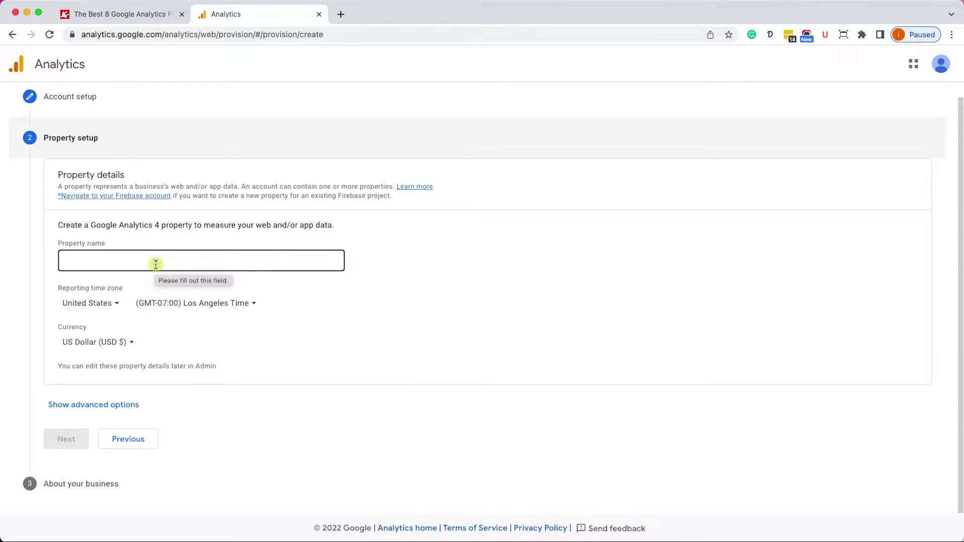
pyautogui.click(156, 264)
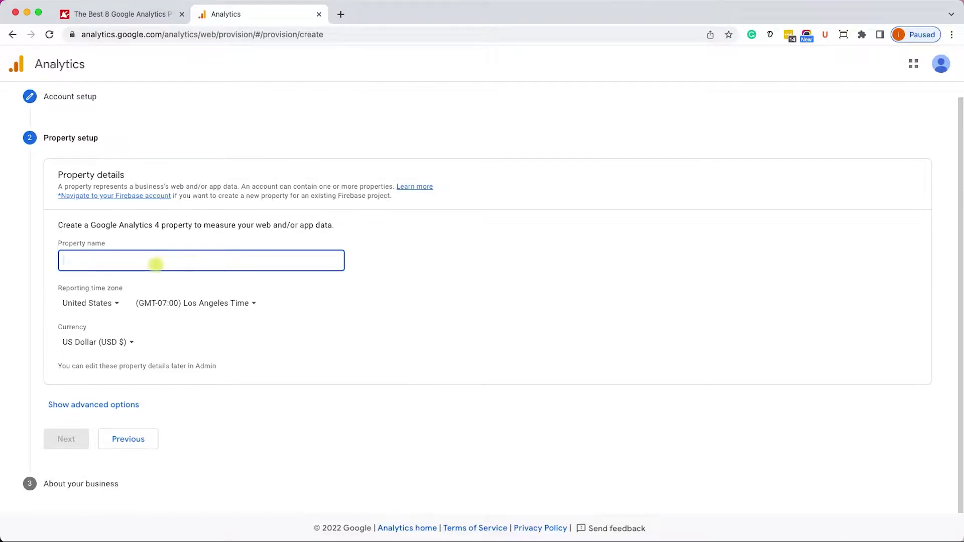
pyautogui.write('pluginizer.c')
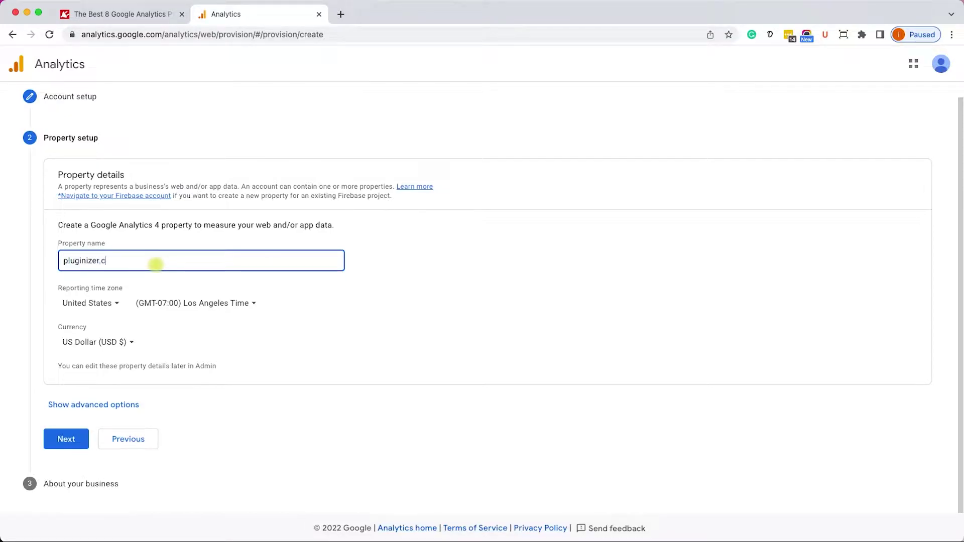
pyautogui.write('om')
# - Set the business industry to Computers & Electronics and size to Medium (11–100 employees)
pyautogui.click(67, 438)
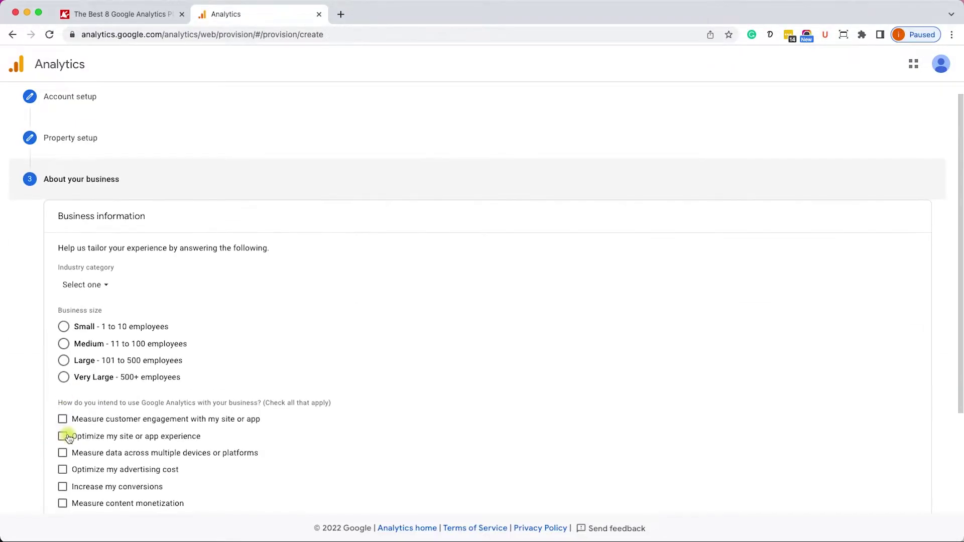
pyautogui.scroll(-2, 213, 387)
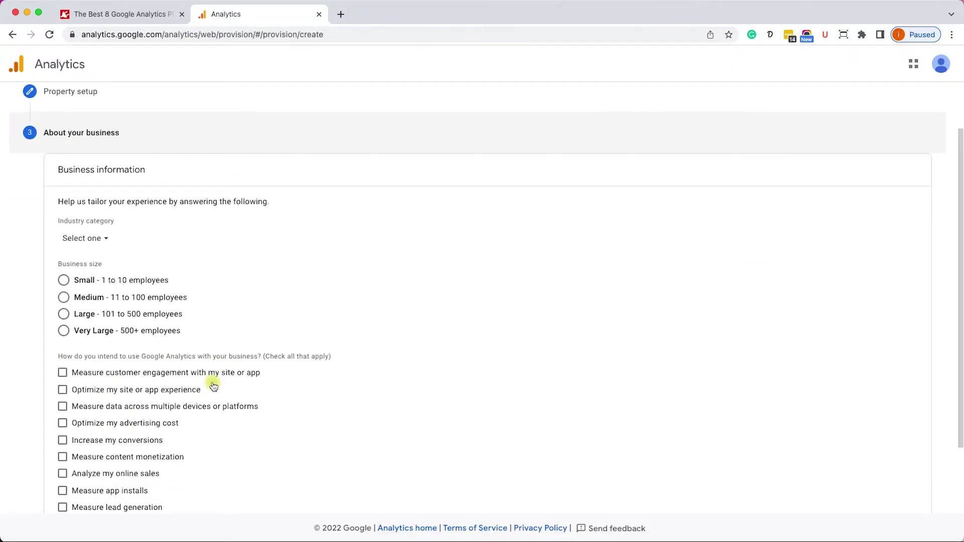
pyautogui.click(70, 232)
pyautogui.click(135, 377)
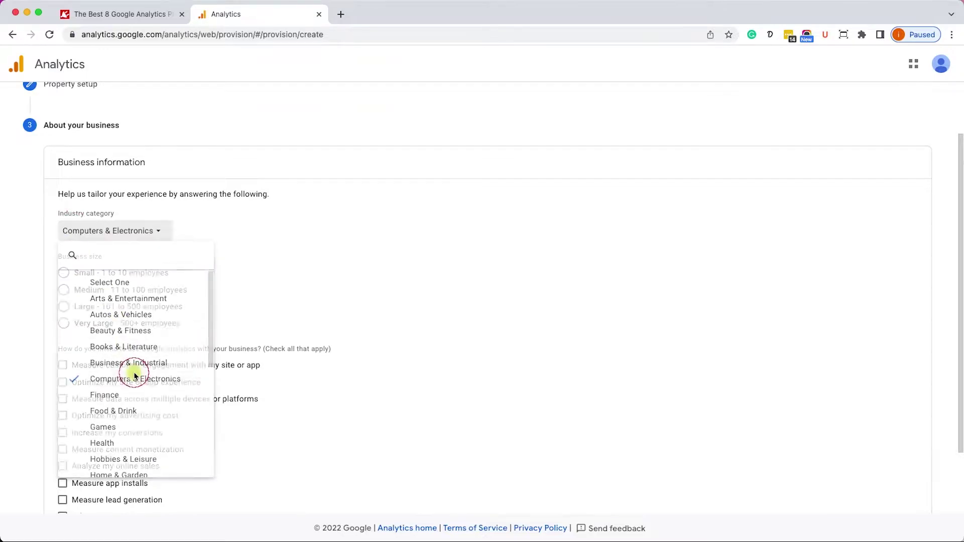
pyautogui.click(84, 290)
# - Choose four goals: site experience, cross-device measurement, increasing conversions, and analyzing online sales
pyautogui.scroll(-3, 186, 329)
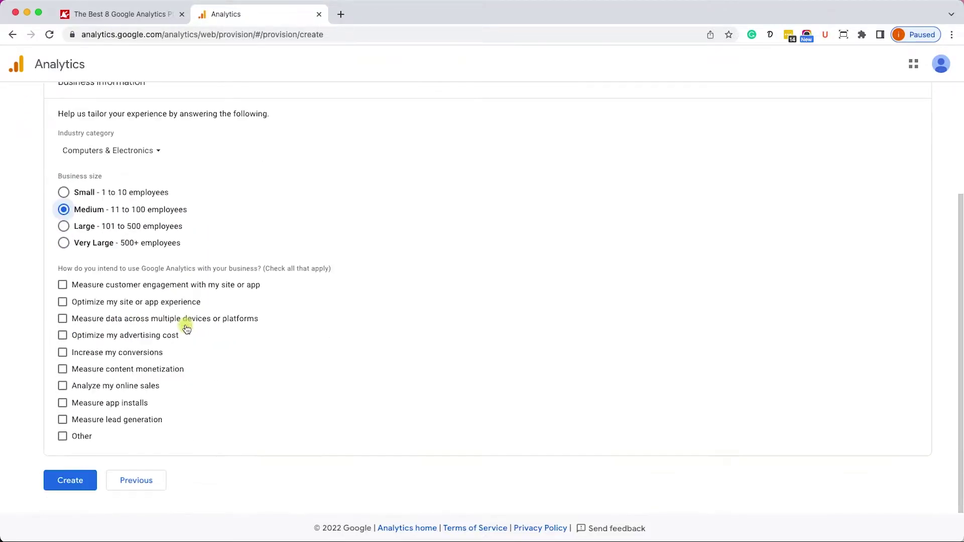
pyautogui.click(118, 302)
pyautogui.click(97, 318)
pyautogui.click(95, 353)
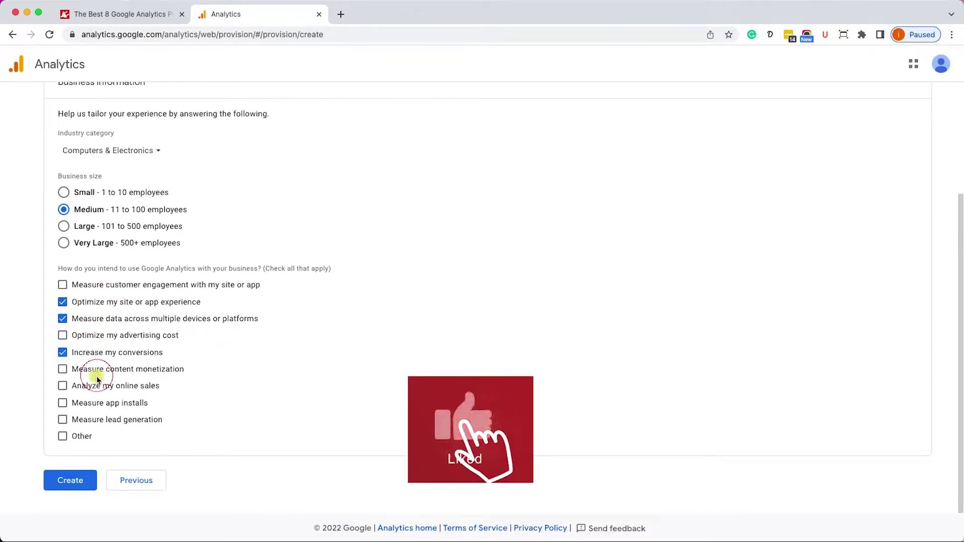
pyautogui.click(97, 382)
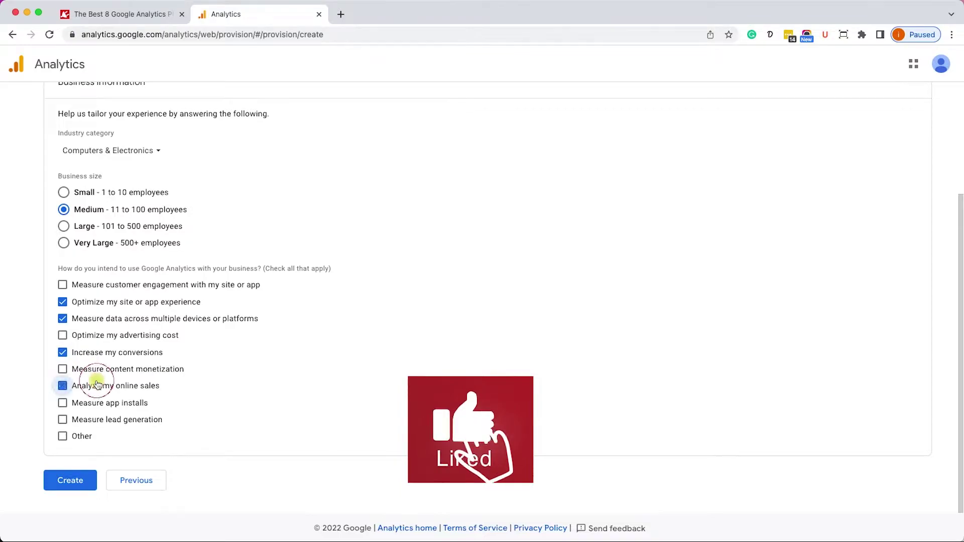
# - Create the account, accepting the GDPR Data Processing Terms and the terms of service
pyautogui.click(71, 481)
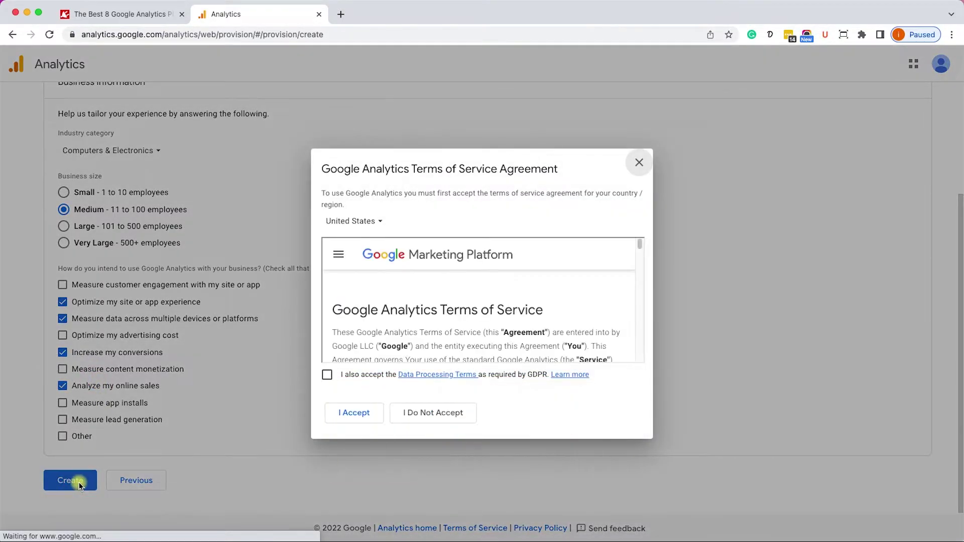
pyautogui.click(327, 375)
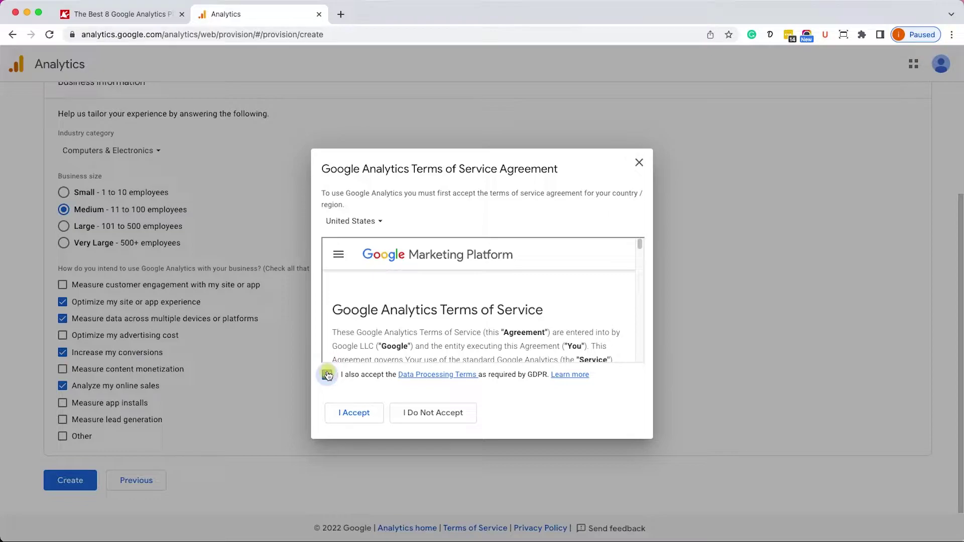
pyautogui.click(354, 413)
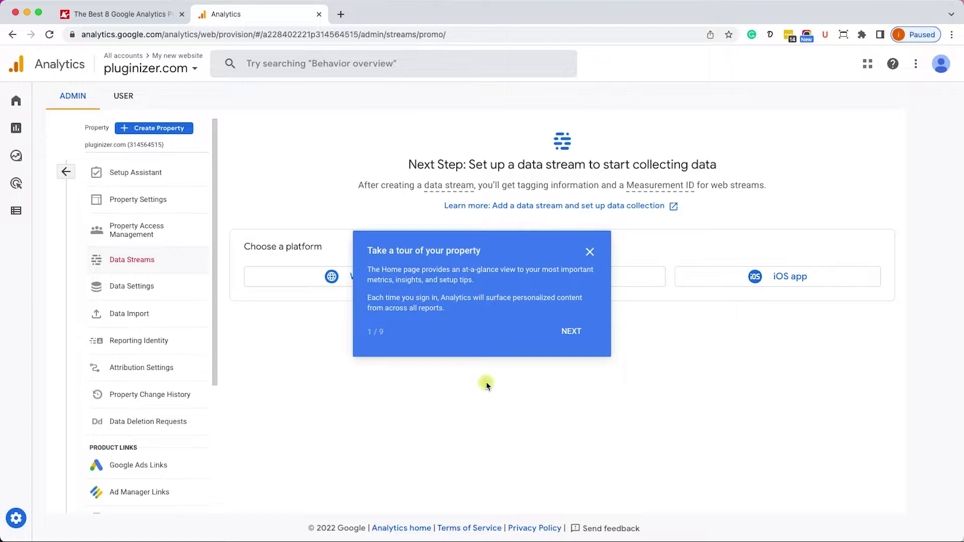
# - Dismiss the property tour and choose the Web platform for a new data stream
pyautogui.click(590, 252)
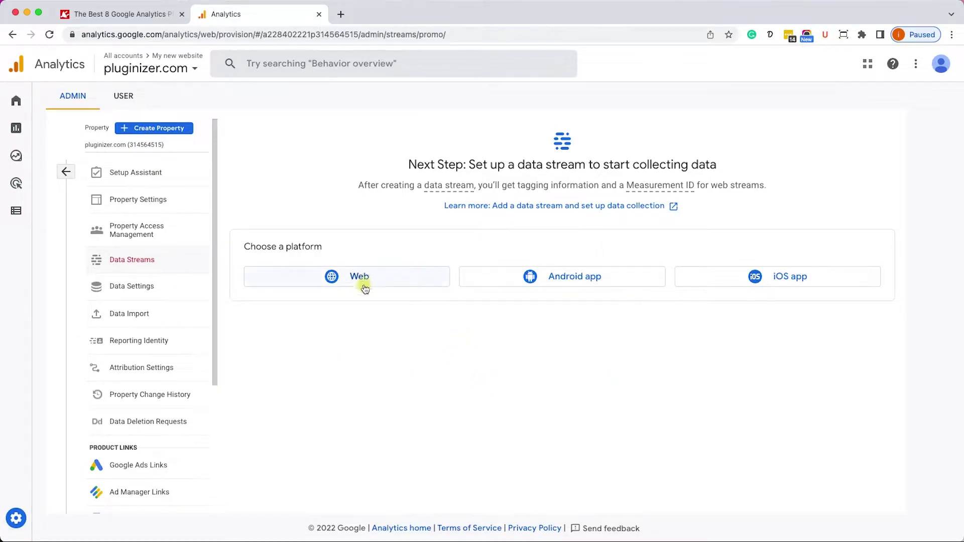
pyautogui.click(408, 284)
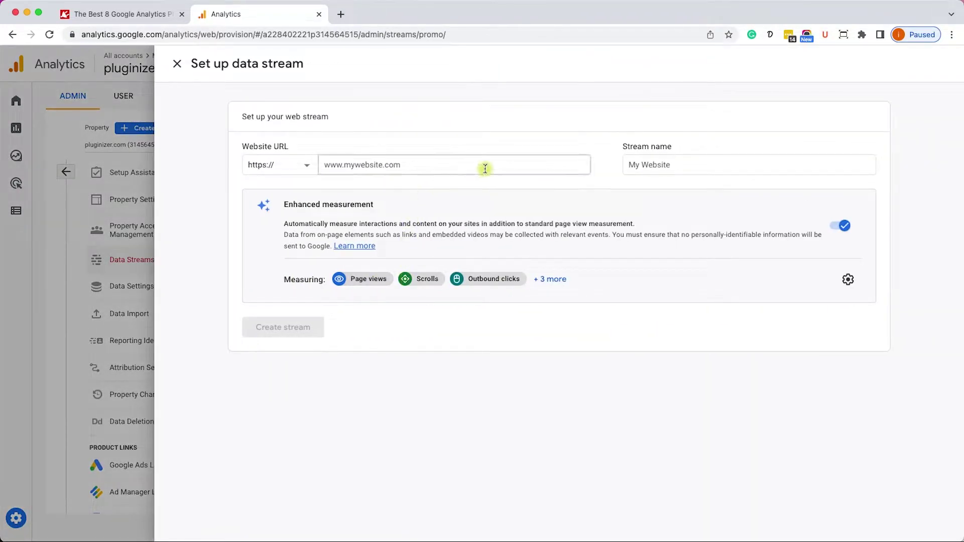
# - Create a web stream named 'Pluginizer' with website URL pluginizer.com
pyautogui.click(647, 163)
pyautogui.click(658, 167)
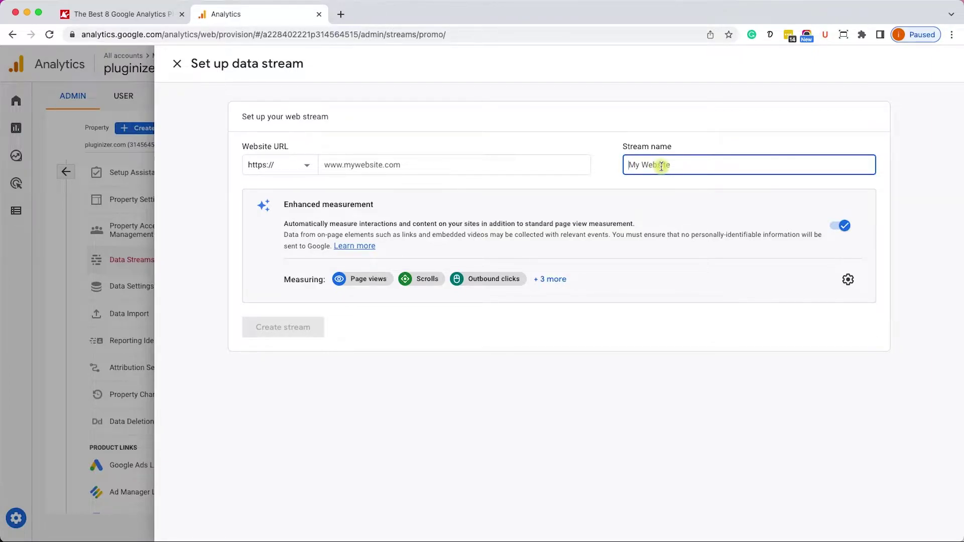
pyautogui.click(459, 164)
pyautogui.write('plugi')
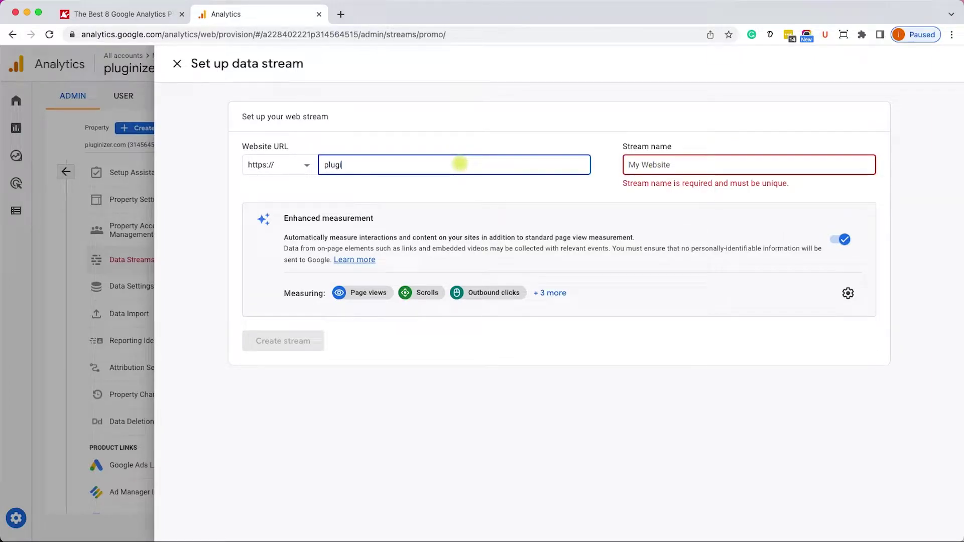
pyautogui.write('nizer.com')
pyautogui.press('Tab')
pyautogui.write('Plugin')
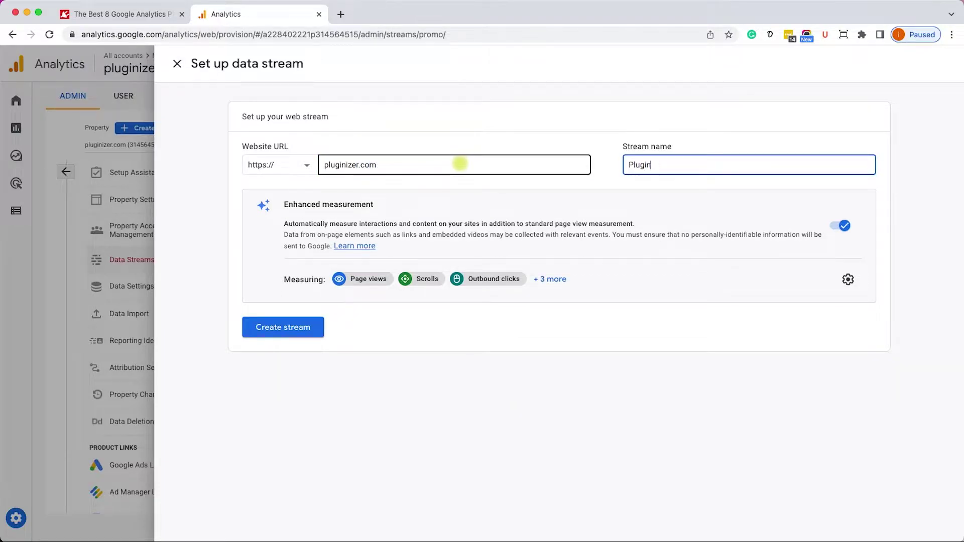
pyautogui.write('izer')
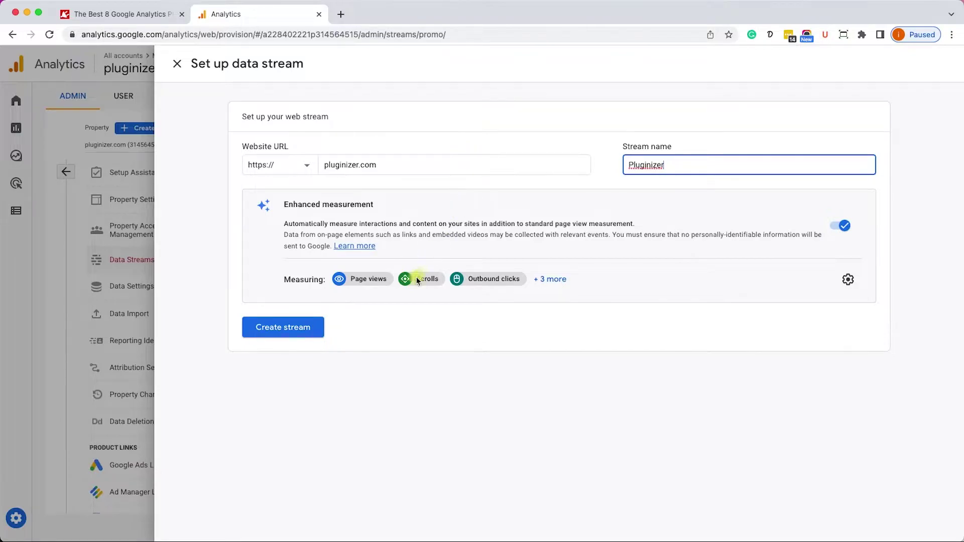
pyautogui.click(303, 333)
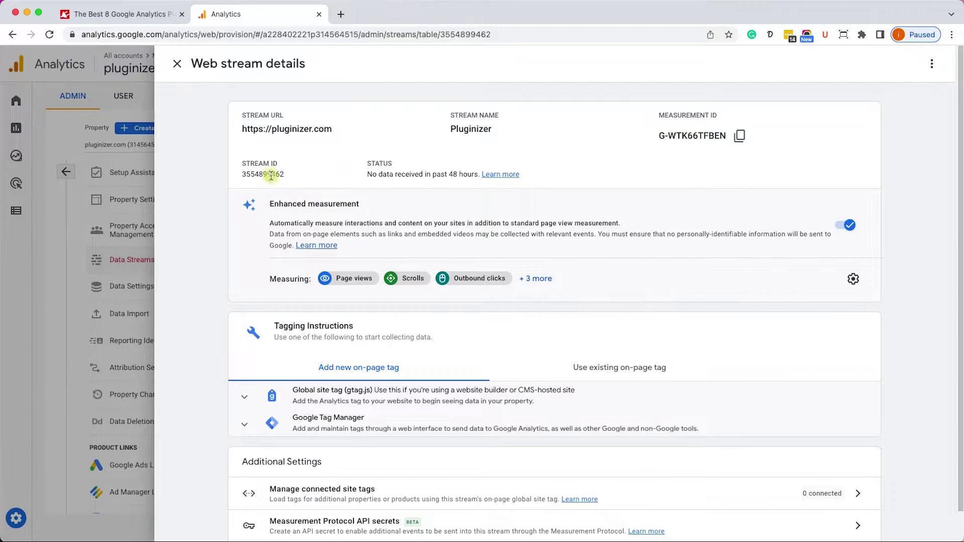
# - Select the Pluginizer stream's Stream ID and Measurement ID to look them up
pyautogui.doubleClick(270, 174)
pyautogui.click(564, 176)
pyautogui.doubleClick(710, 136)
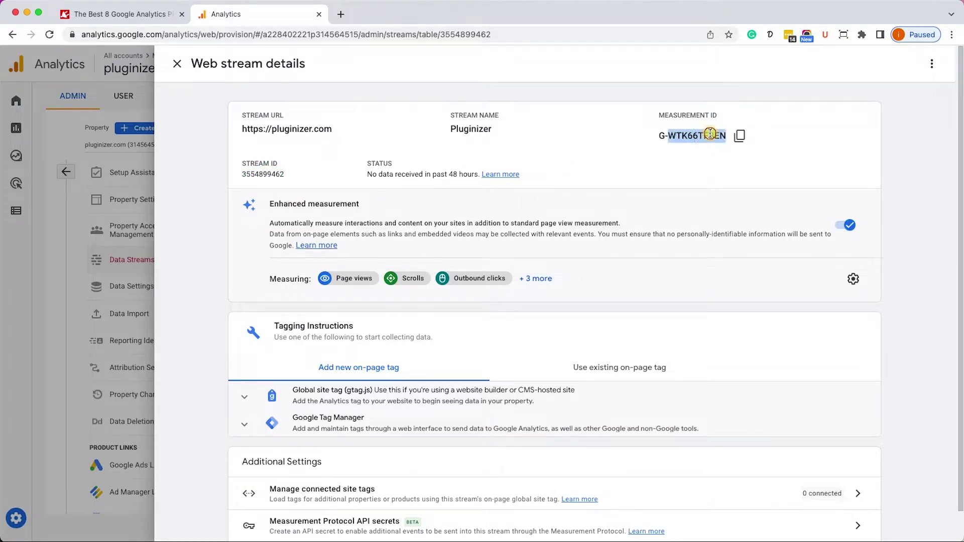
pyautogui.click(675, 176)
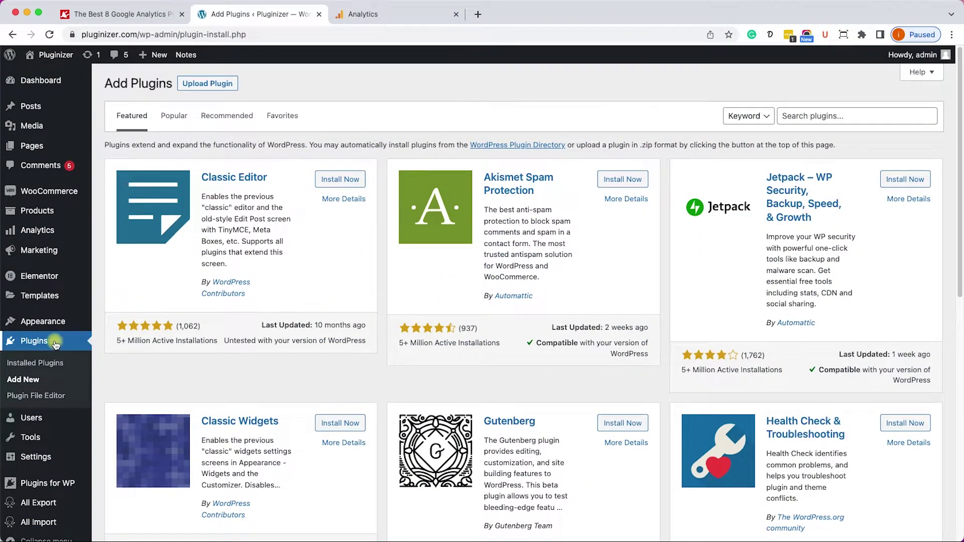
# - Search for 'Monsterinsights', install and activate it, and launch its setup wizard
pyautogui.click(805, 121)
pyautogui.write('Monsterins')
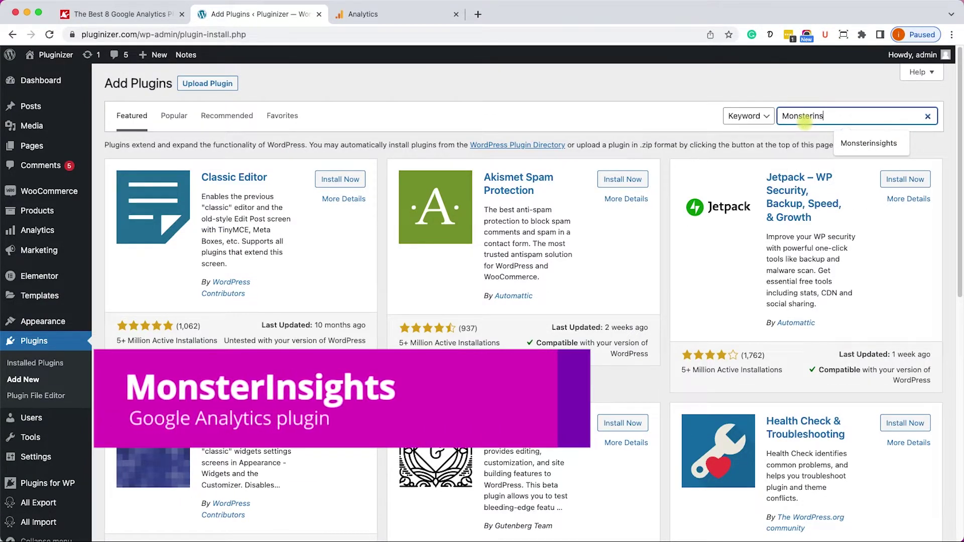
pyautogui.write('ights')
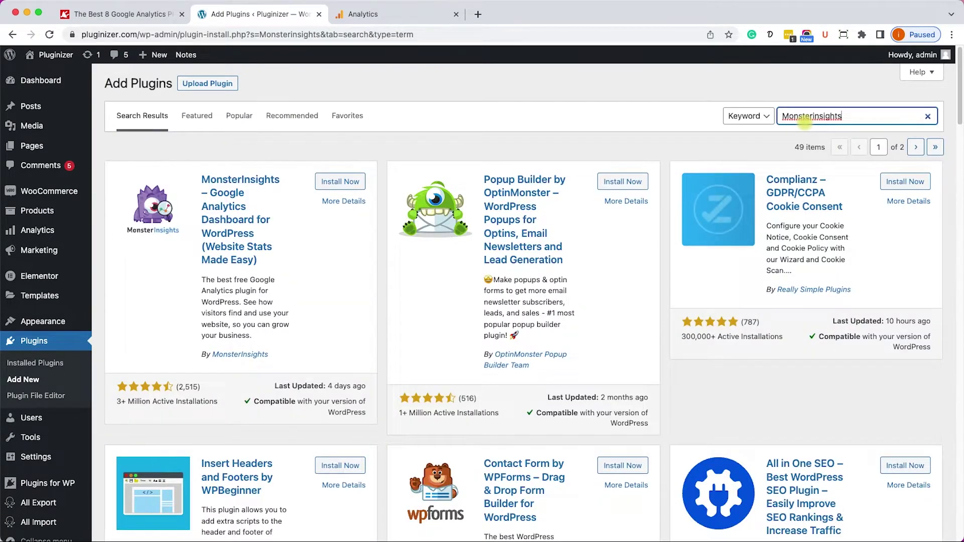
pyautogui.click(346, 193)
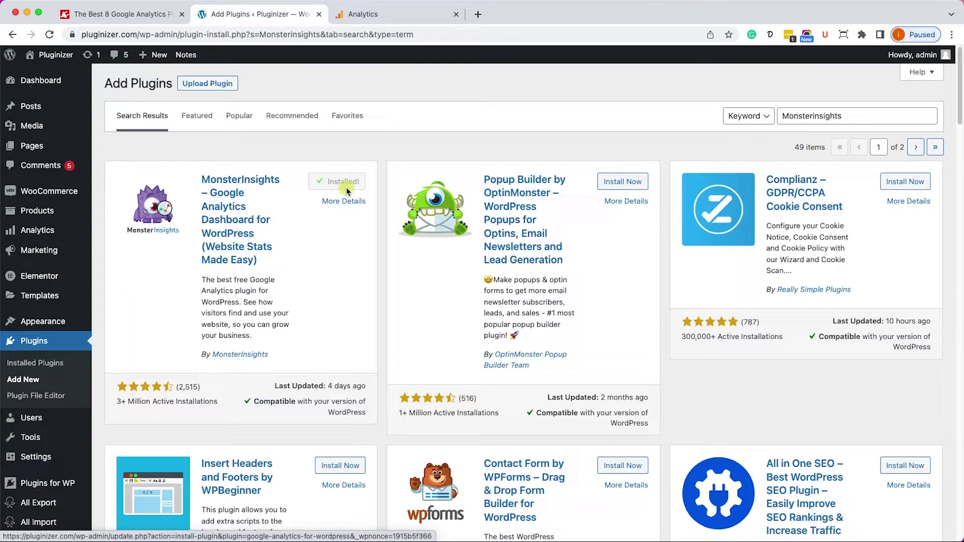
pyautogui.click(345, 189)
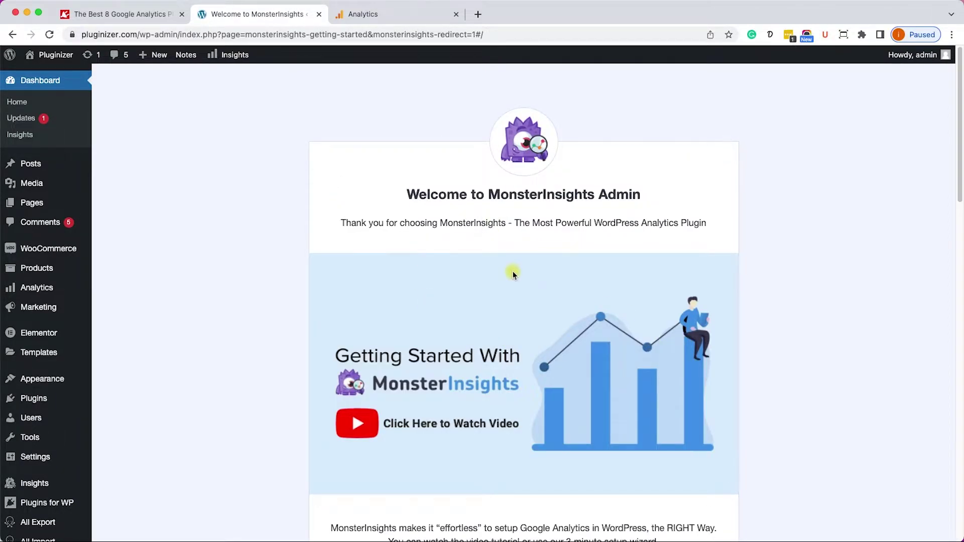
pyautogui.scroll(-5, 513, 273)
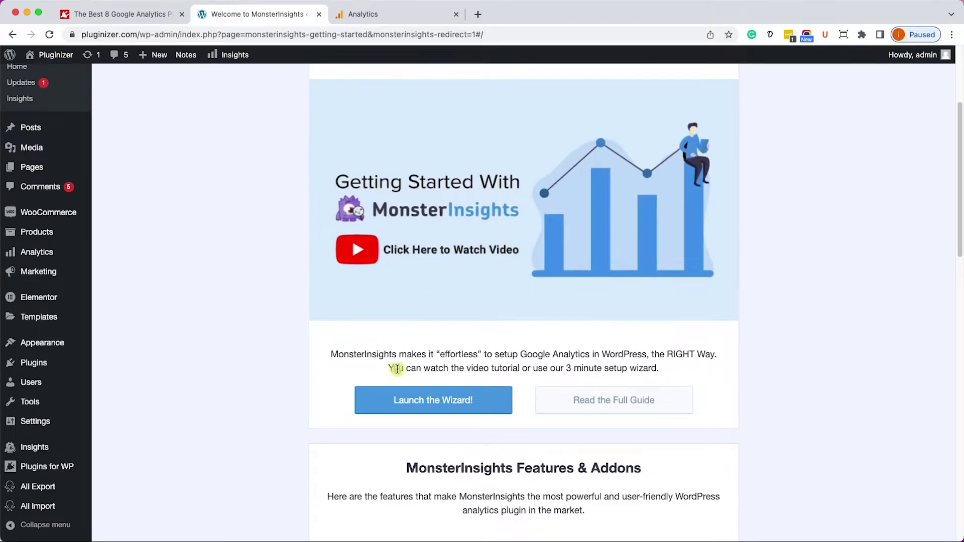
pyautogui.click(430, 402)
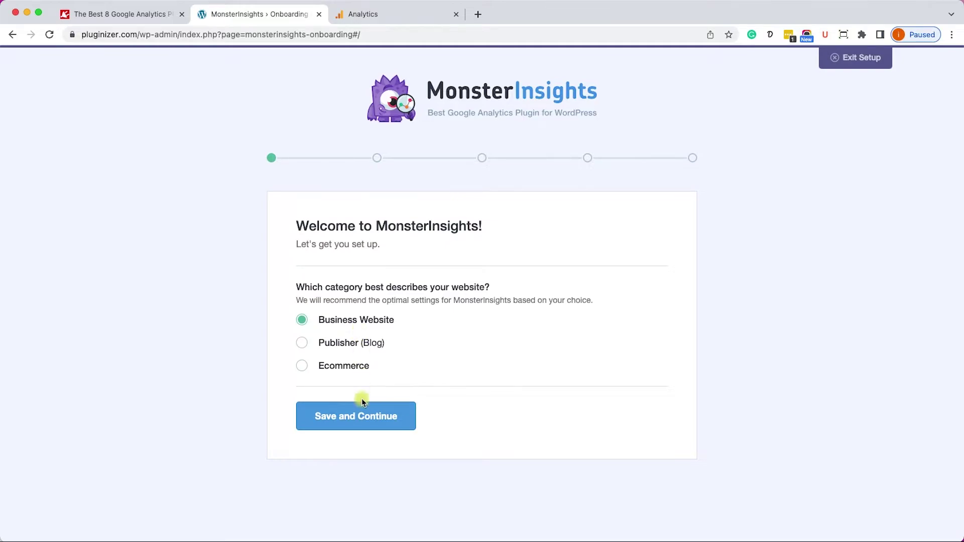
# - Save the Business Website category and connect MonsterInsights to Google Analytics
pyautogui.click(363, 419)
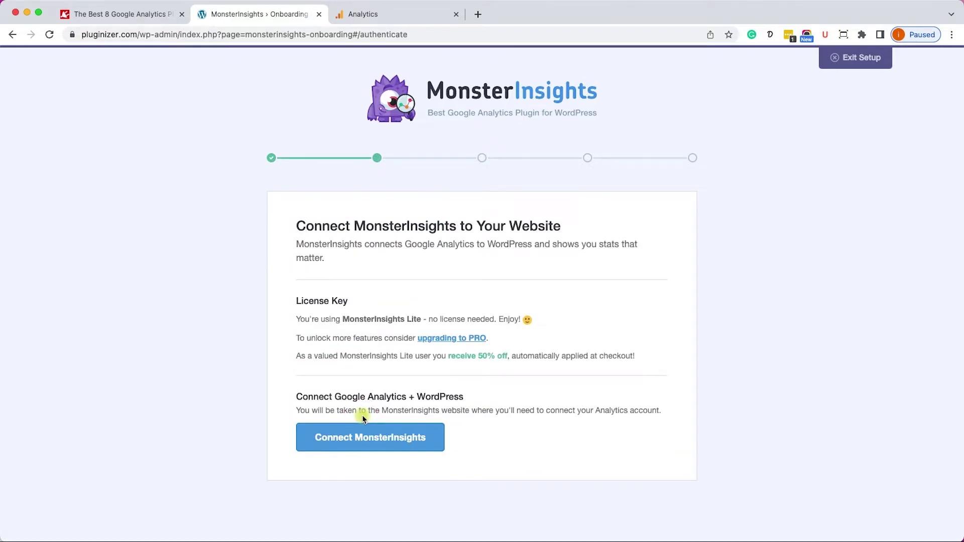
pyautogui.click(378, 442)
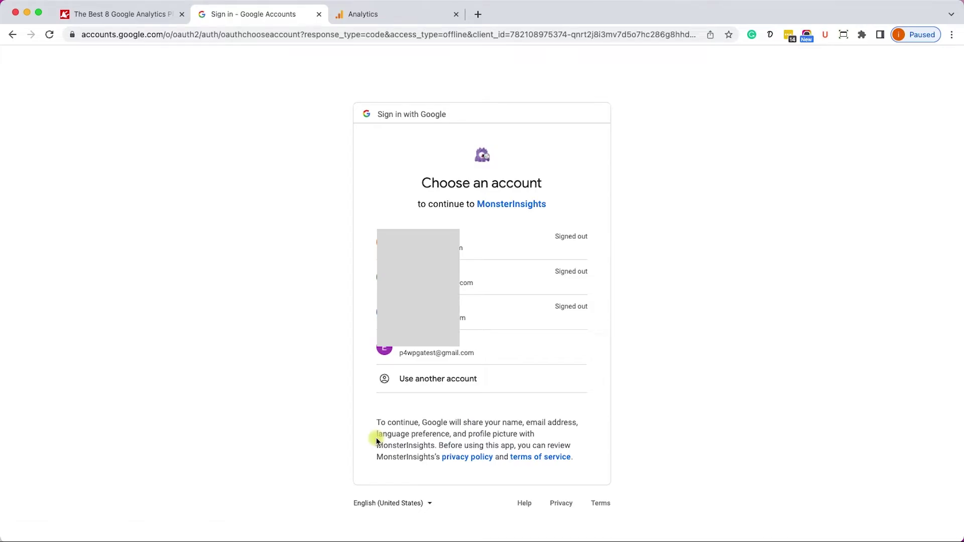
# - Sign in with the Google account, allow MonsterInsights access, and connect the pluginizer.com profile
pyautogui.click(417, 344)
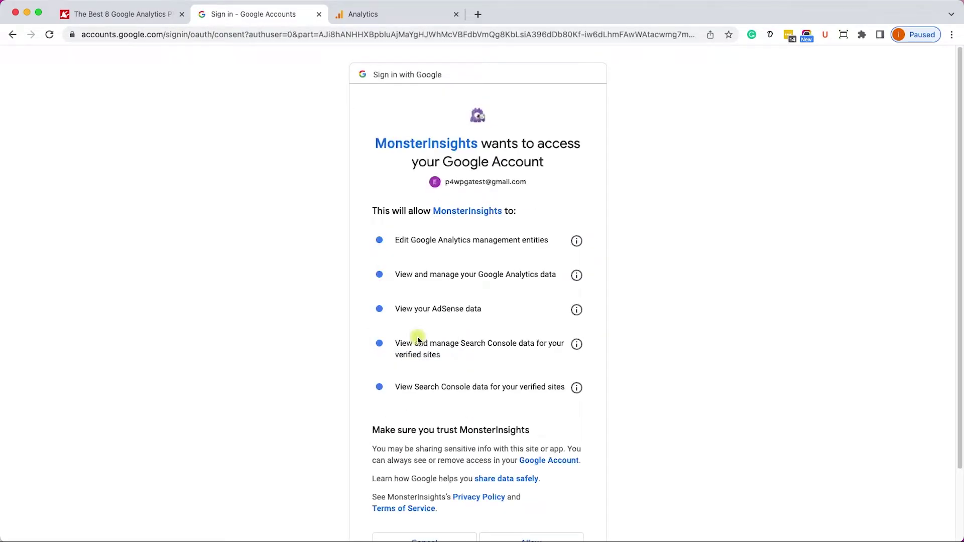
pyautogui.scroll(-3, 461, 340)
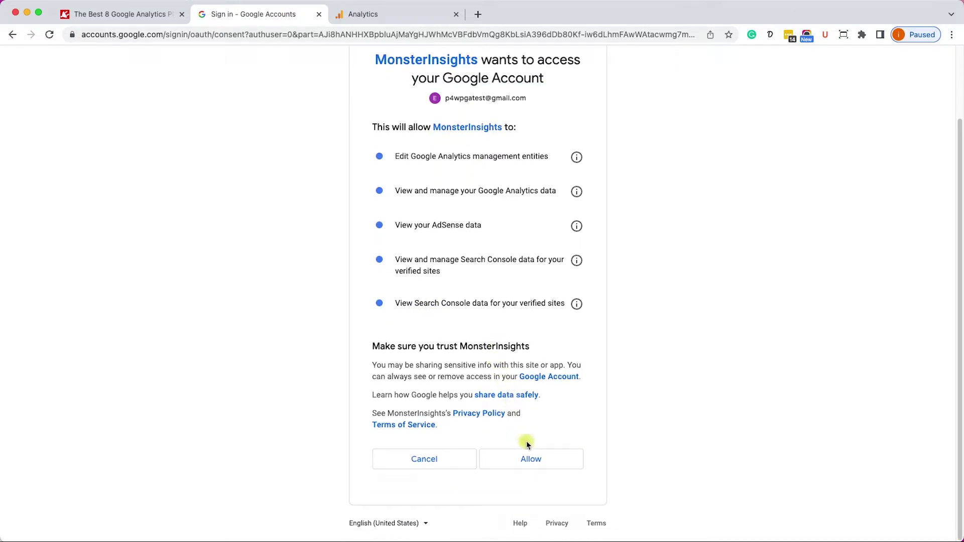
pyautogui.click(530, 455)
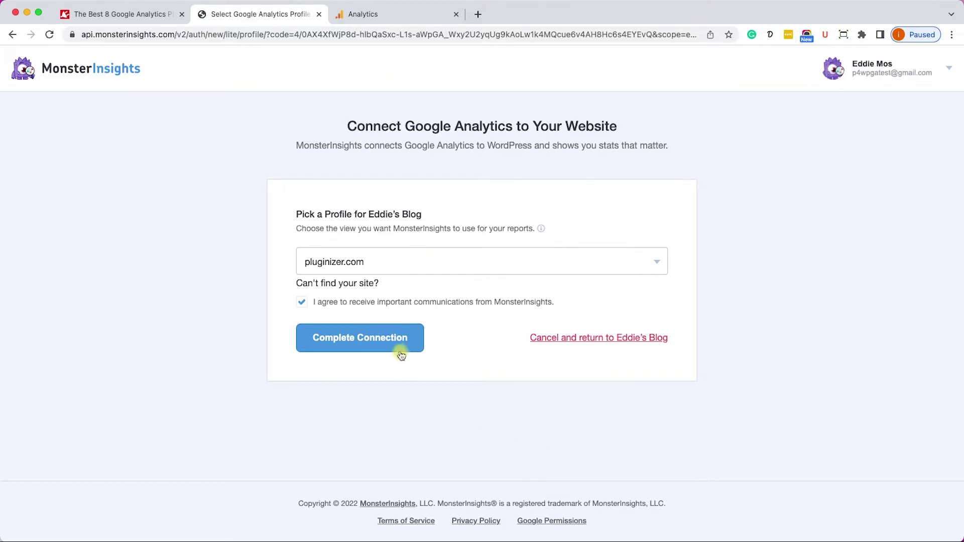
pyautogui.click(385, 341)
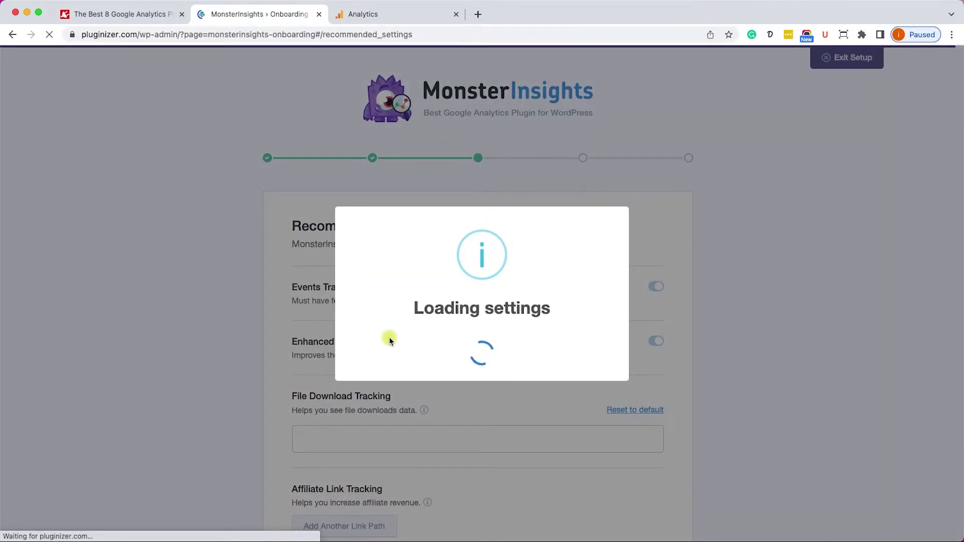
# - Accept MonsterInsights' recommended settings
pyautogui.scroll(-6, 594, 372)
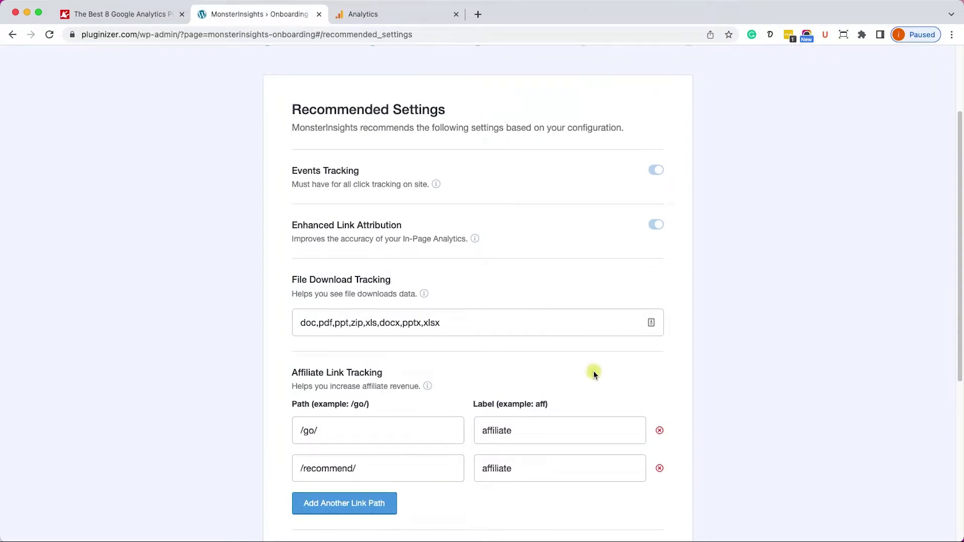
pyautogui.scroll(-3, 590, 384)
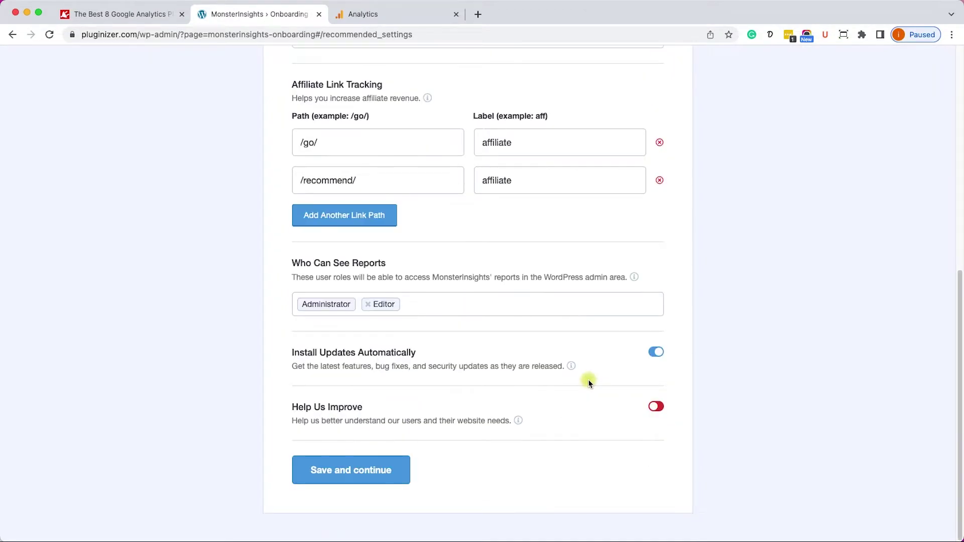
pyautogui.click(387, 484)
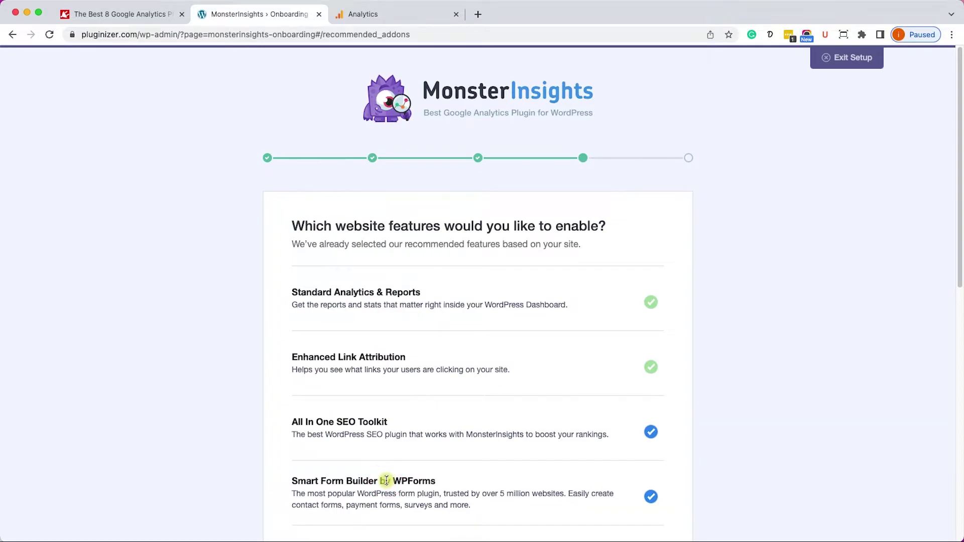
# - Enable eCommerce Tracking and Advanced Reports, then complete setup without upgrading to Pro
pyautogui.scroll(-10, 390, 477)
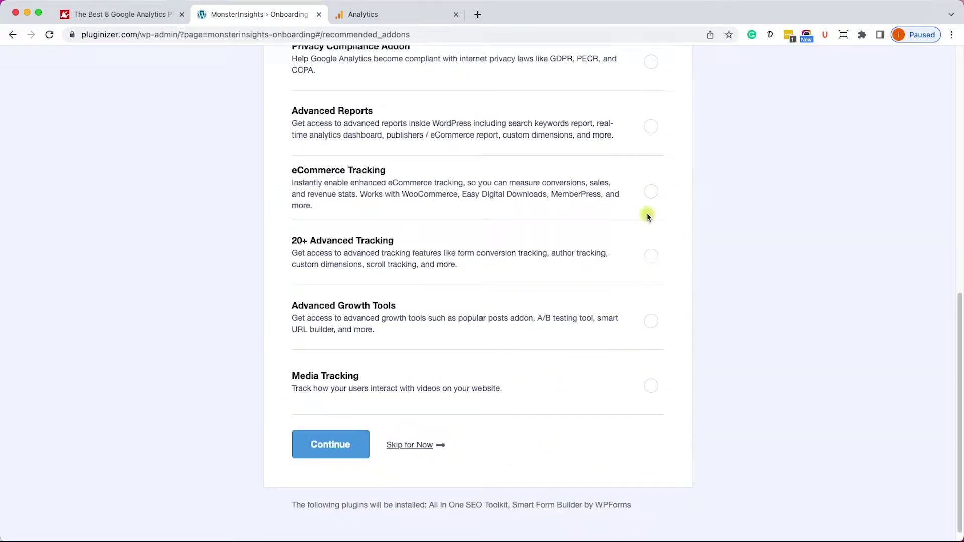
pyautogui.click(651, 194)
pyautogui.click(652, 130)
pyautogui.click(320, 451)
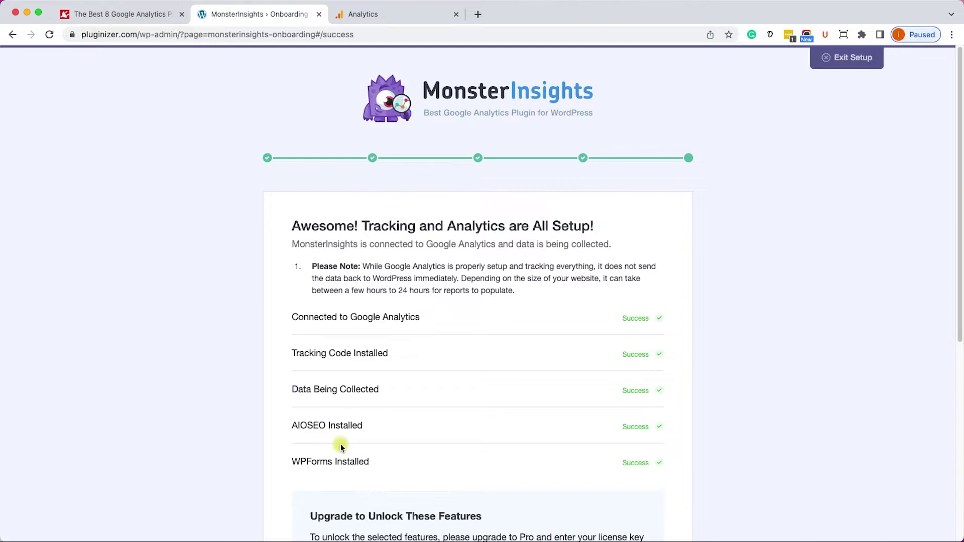
pyautogui.scroll(-7, 340, 444)
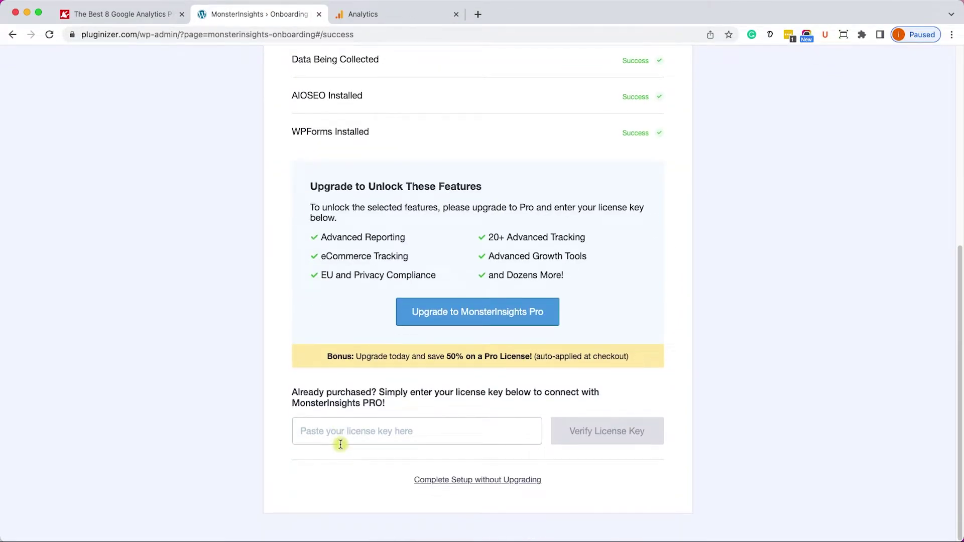
pyautogui.click(477, 486)
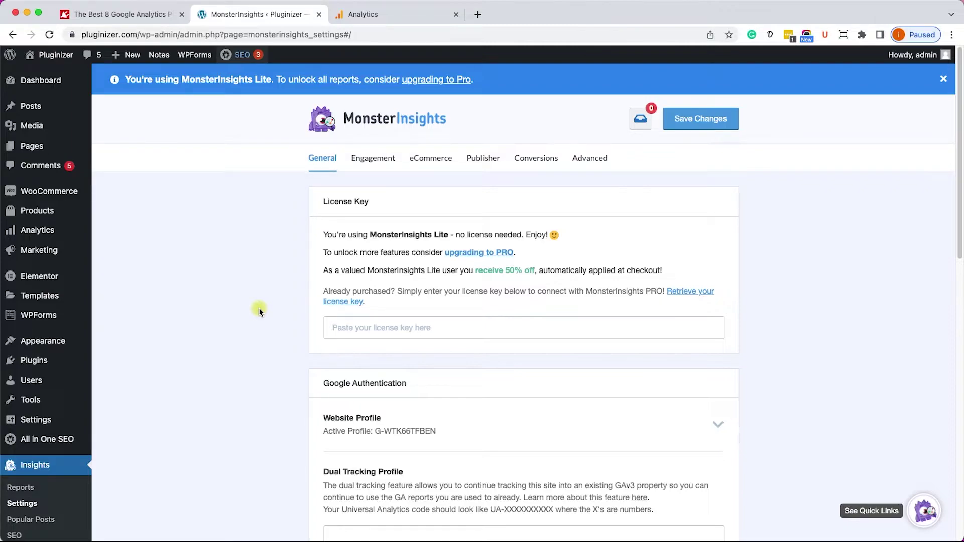
# - Review the MonsterInsights Overview report's last-30-day stats, showing 0 sessions, pageviews and users
pyautogui.moveTo(44, 80)
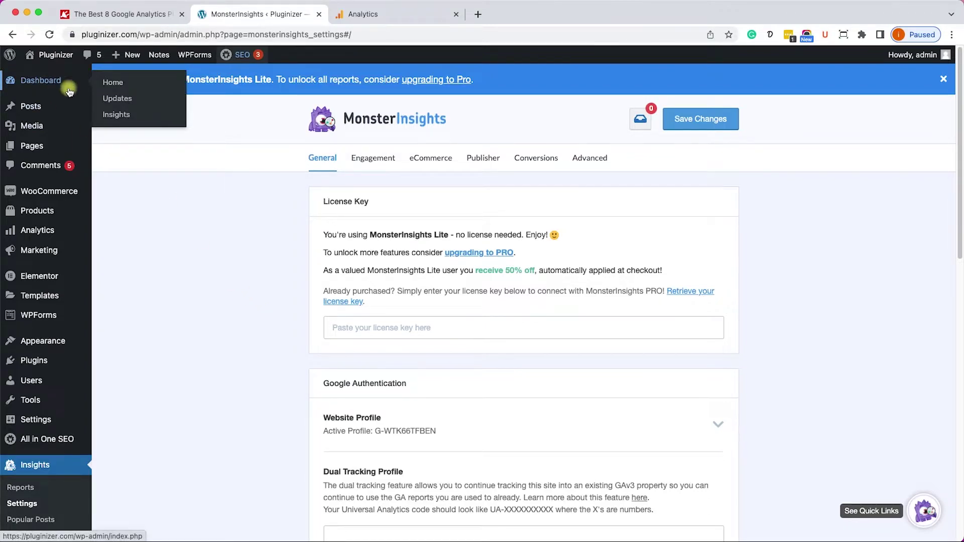
pyautogui.click(129, 117)
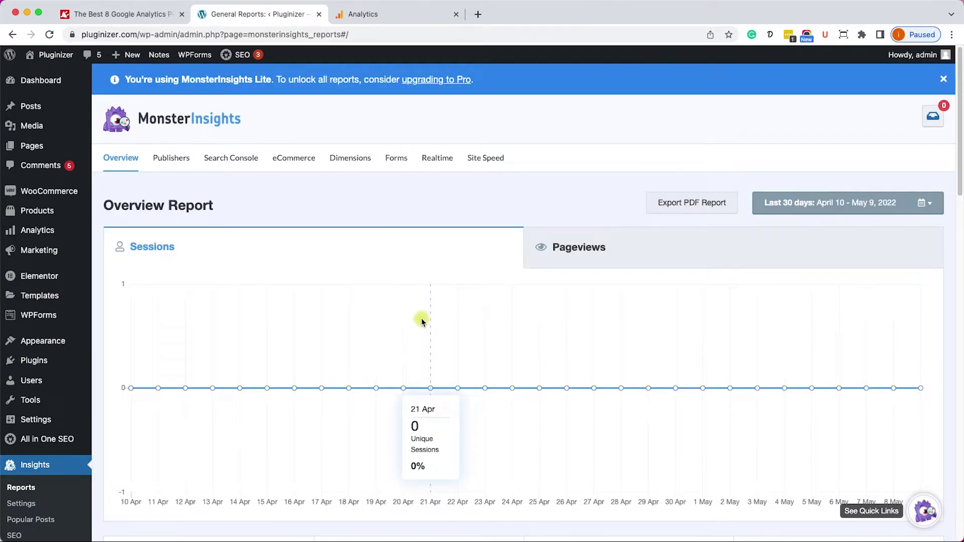
pyautogui.scroll(-5, 374, 309)
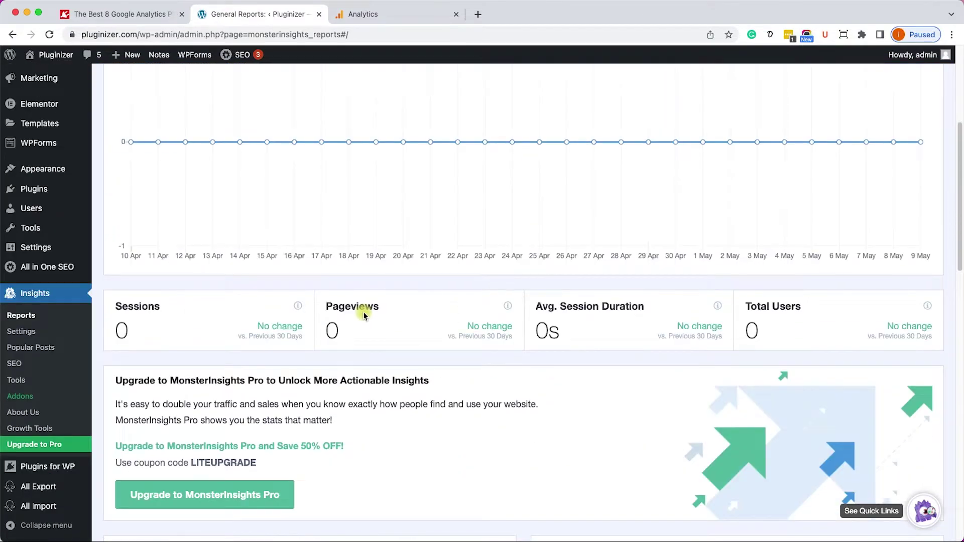
pyautogui.scroll(-6, 364, 316)
pyautogui.scroll(10, 364, 315)
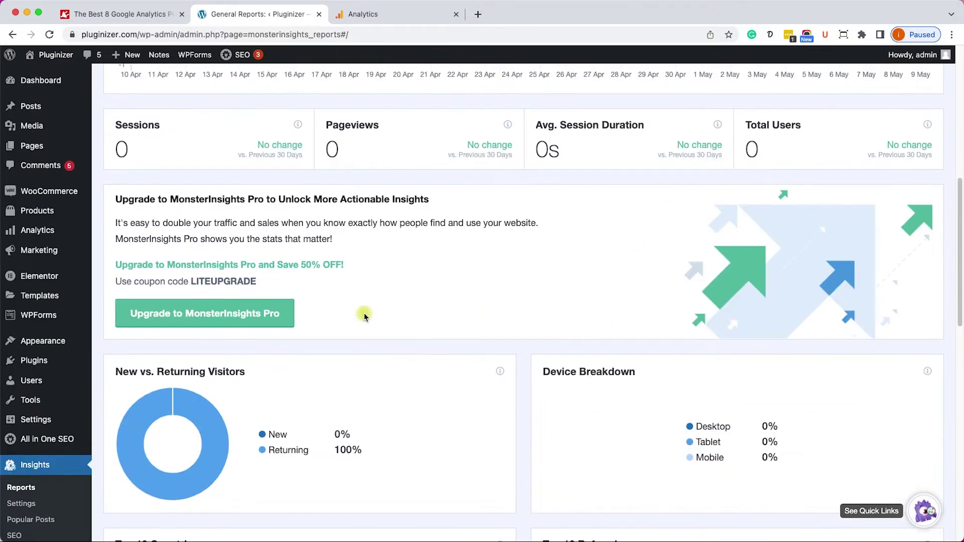
pyautogui.scroll(1, 364, 316)
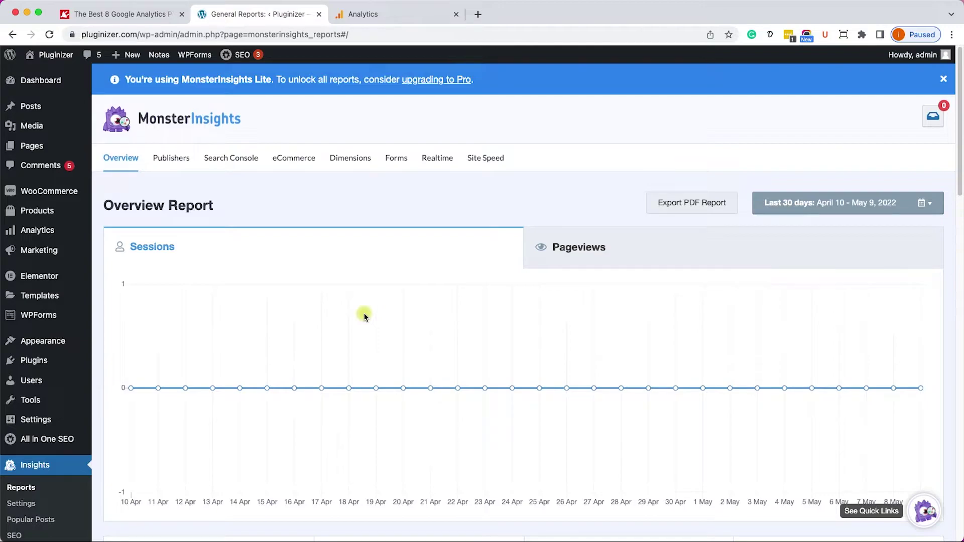
# - View the locked MonsterInsights eCommerce report and the MonsterInsights Pro pricing plans
pyautogui.click(304, 169)
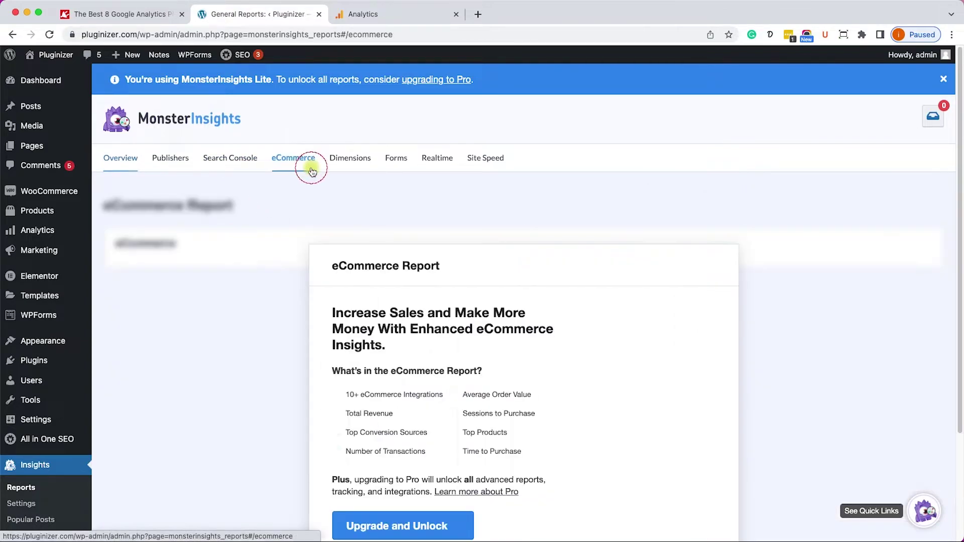
pyautogui.scroll(-5, 429, 325)
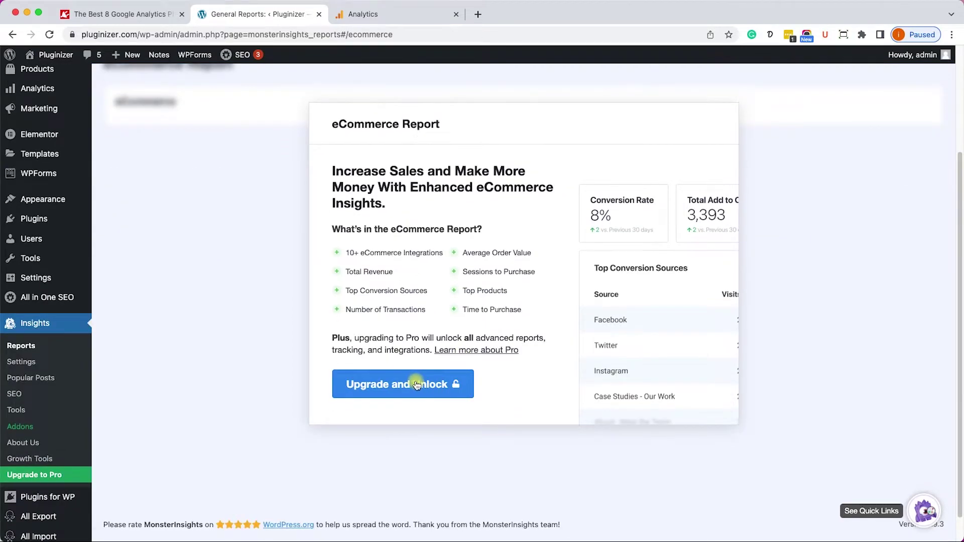
pyautogui.click(422, 381)
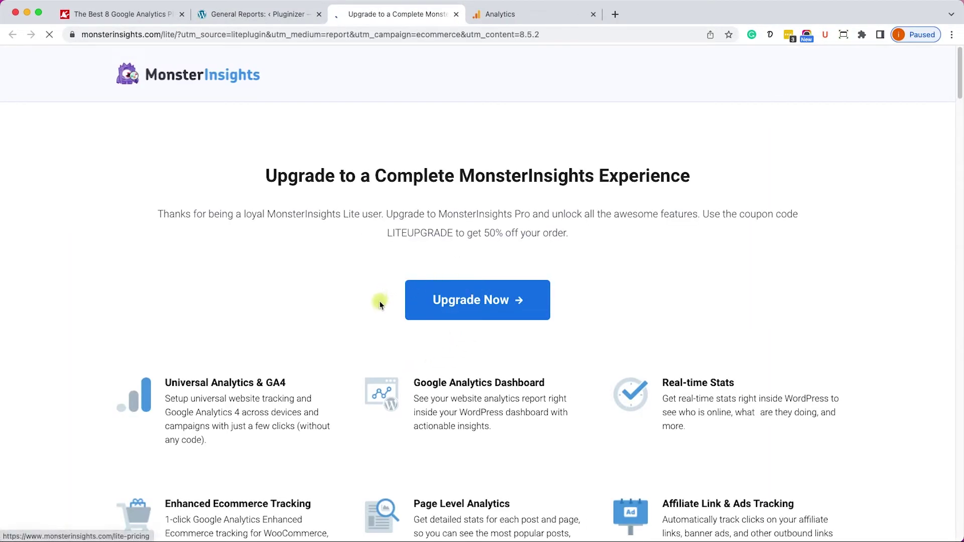
pyautogui.click(466, 310)
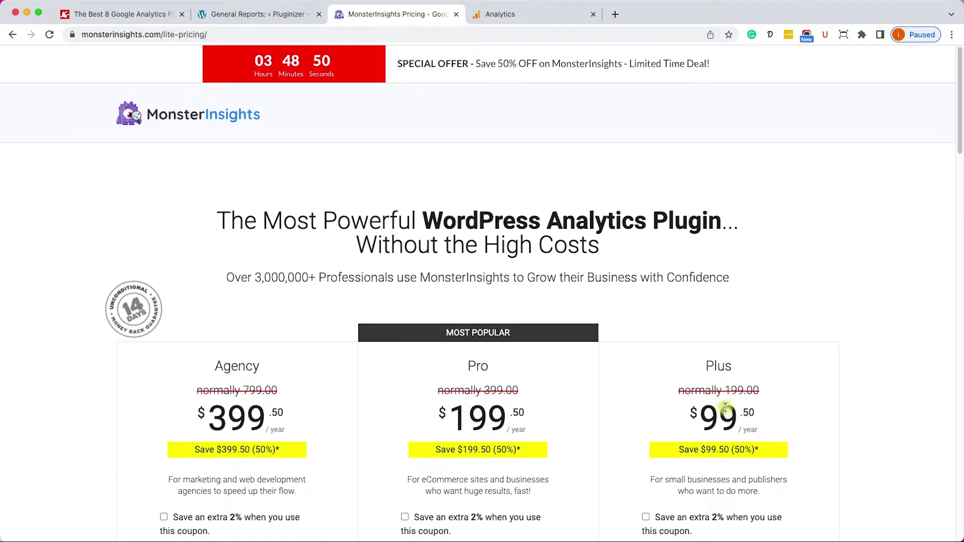
pyautogui.doubleClick(733, 414)
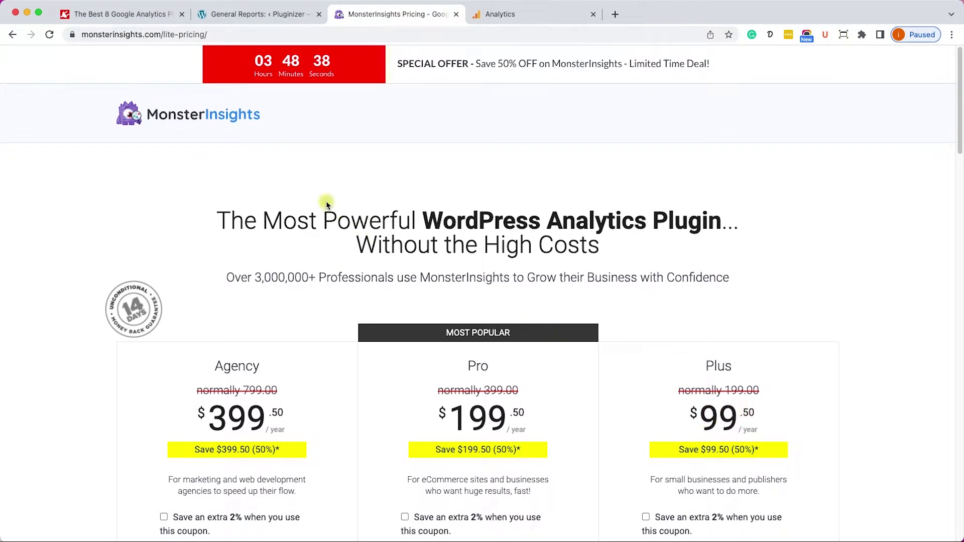
# - Go back to the WordPress admin and open the Plugins for WP manager
pyautogui.click(270, 15)
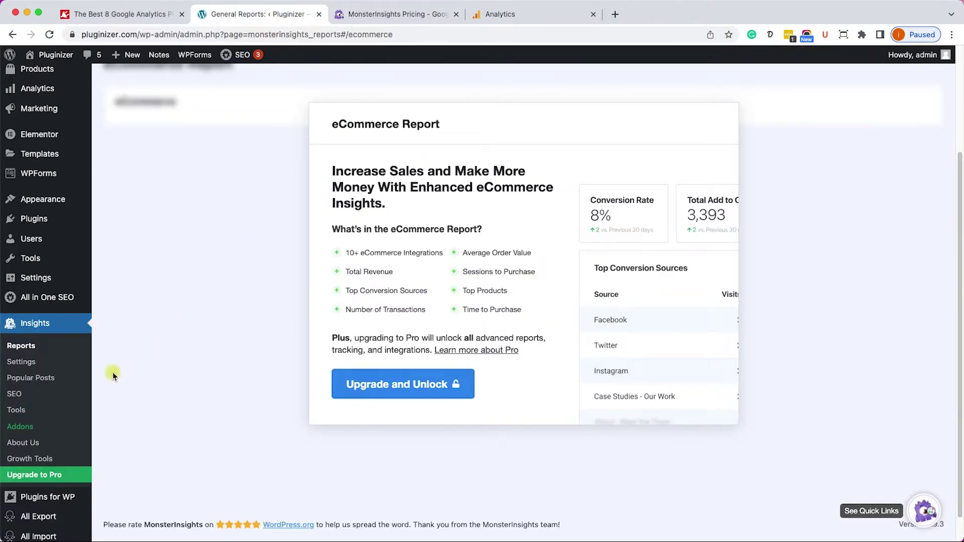
pyautogui.scroll(-1, 90, 402)
pyautogui.click(54, 469)
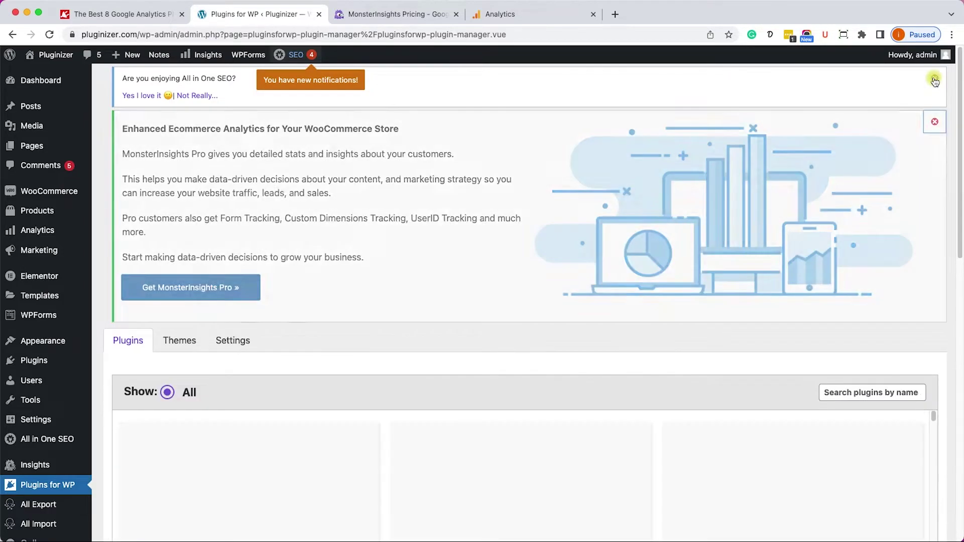
# - Dismiss the All in One SEO notice, search 'monster' and install MonsterInsights Pro
pyautogui.click(935, 78)
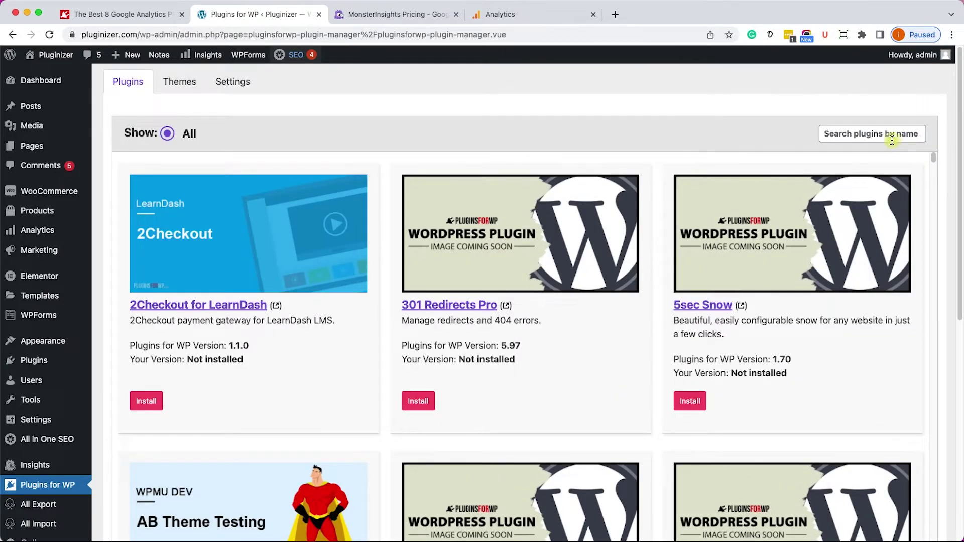
pyautogui.click(883, 136)
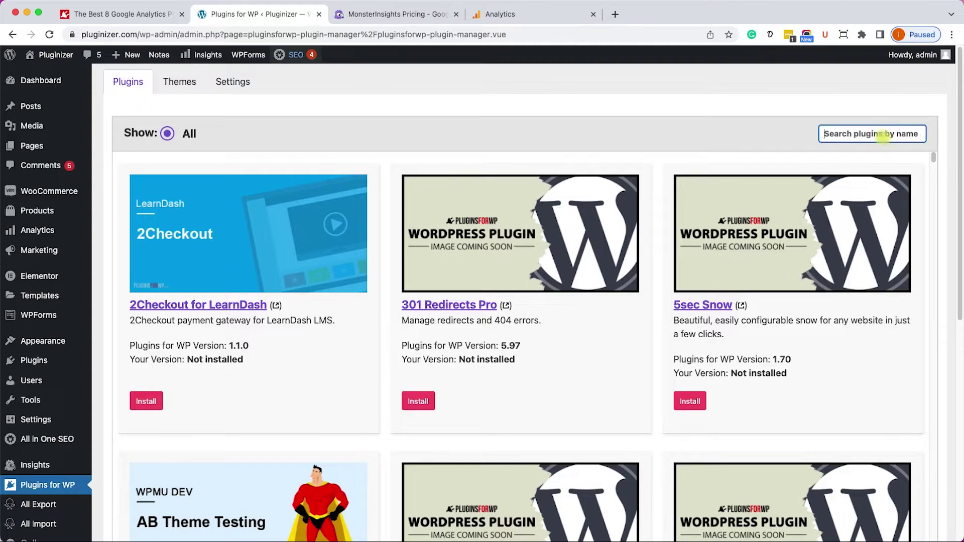
pyautogui.write('monster')
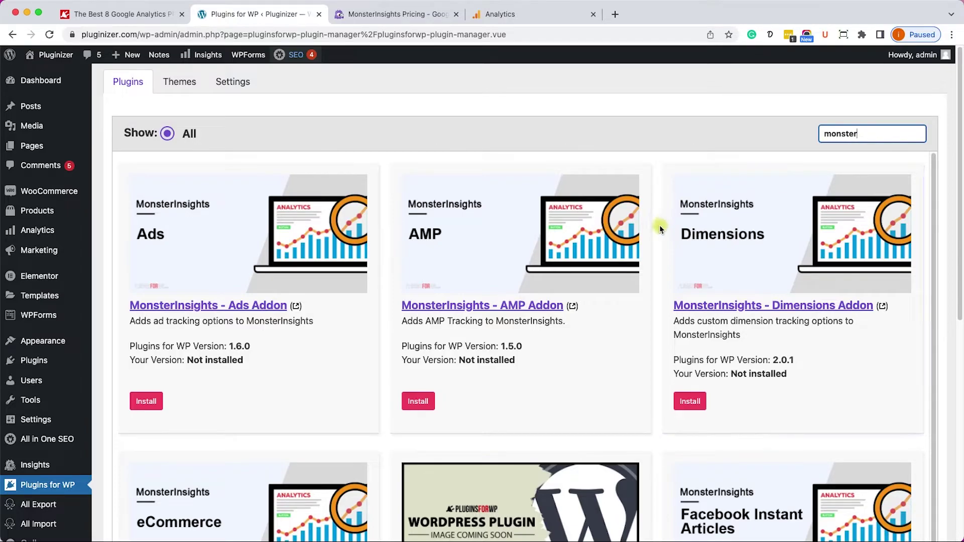
pyautogui.scroll(-2, 505, 287)
pyautogui.scroll(-15, 505, 287)
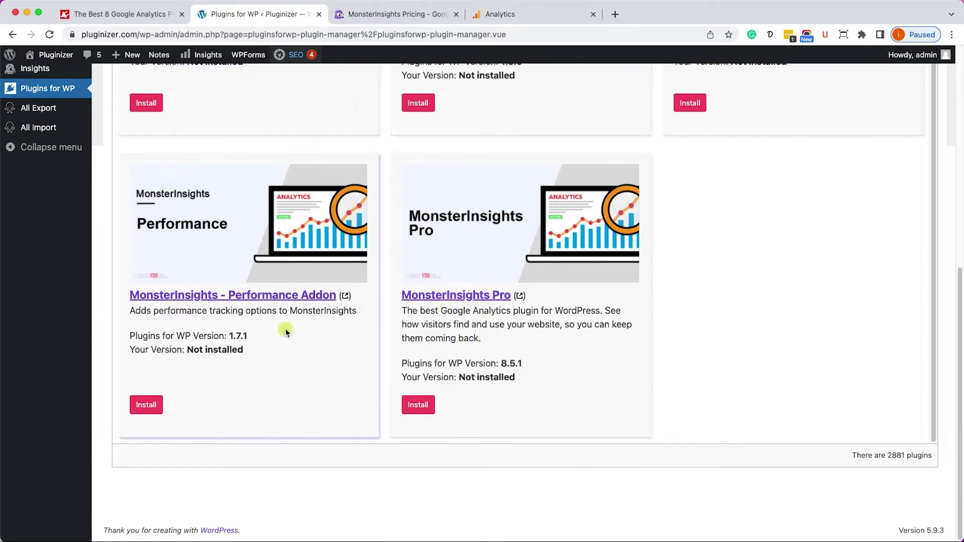
pyautogui.click(417, 404)
pyautogui.click(319, 329)
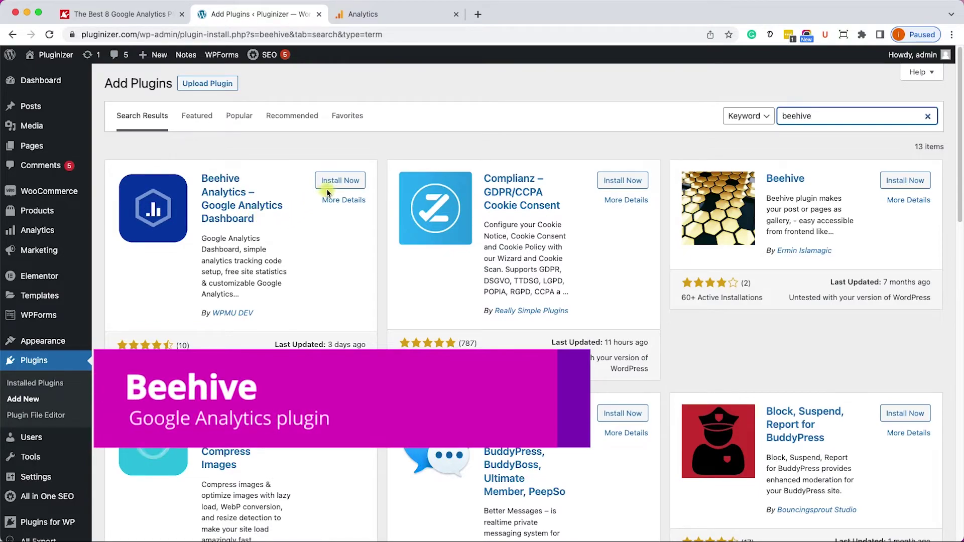
# - Install and activate Beehive Analytics from the 'beehive' search results
pyautogui.click(329, 184)
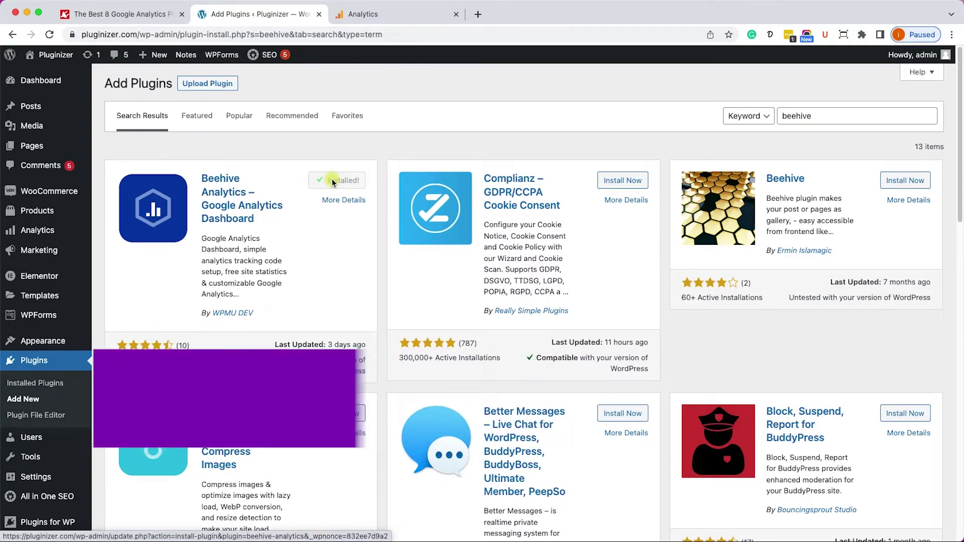
pyautogui.click(334, 182)
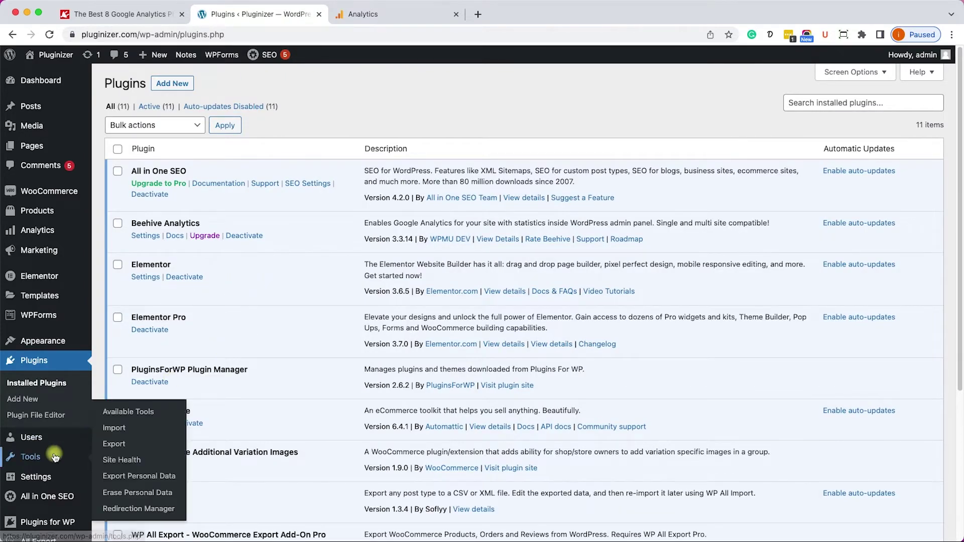
pyautogui.scroll(-5, 35, 447)
pyautogui.moveTo(35, 510)
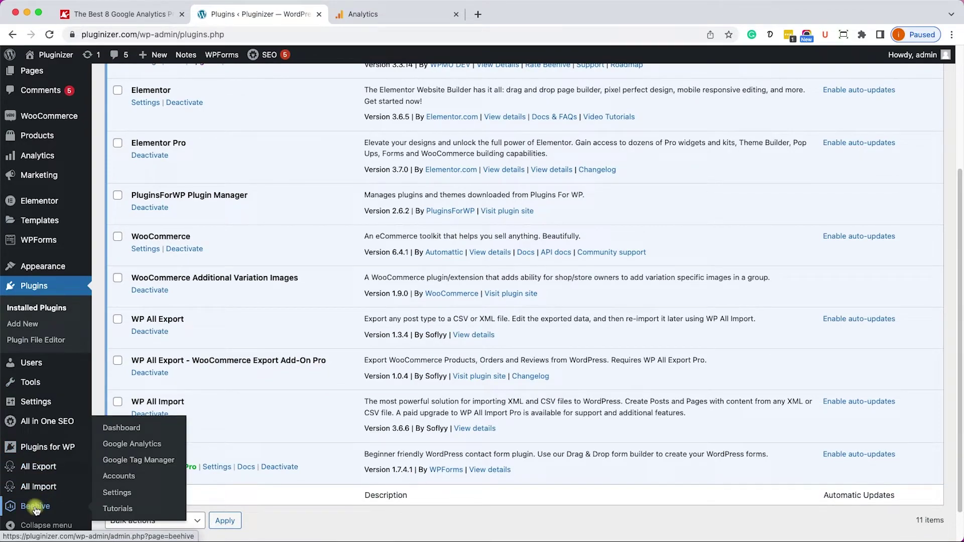
# - From Beehive Accounts, grant Beehive Google access and copy the issued authorization code
pyautogui.click(129, 481)
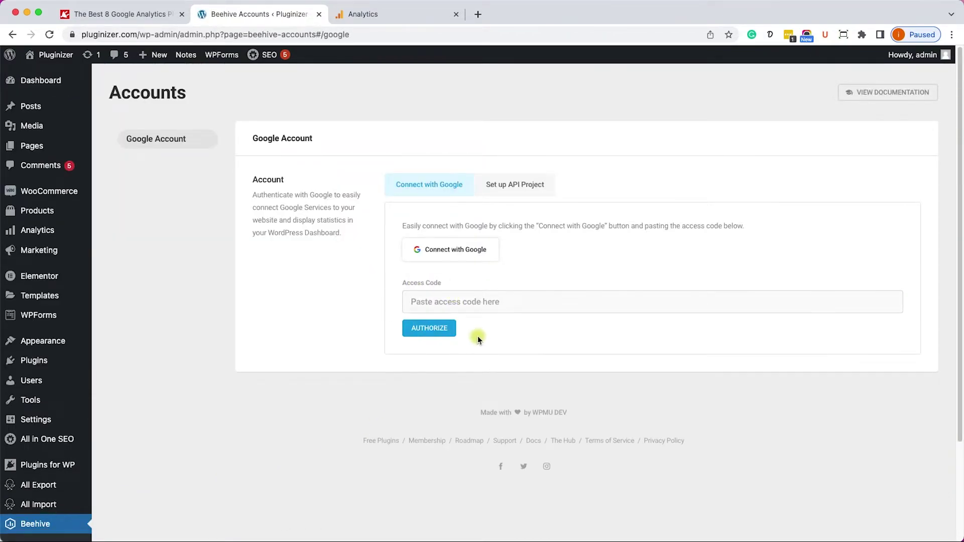
pyautogui.click(460, 261)
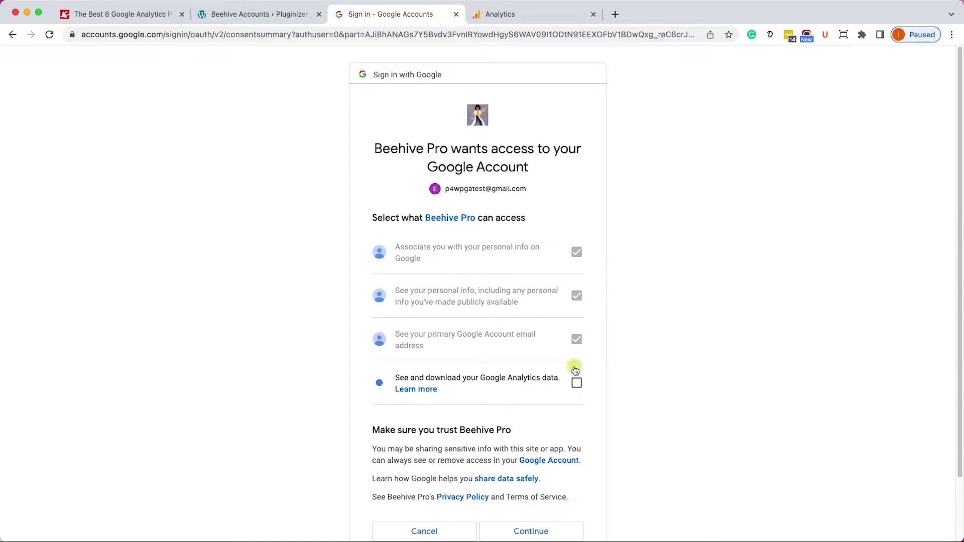
pyautogui.scroll(-2, 552, 402)
pyautogui.click(533, 474)
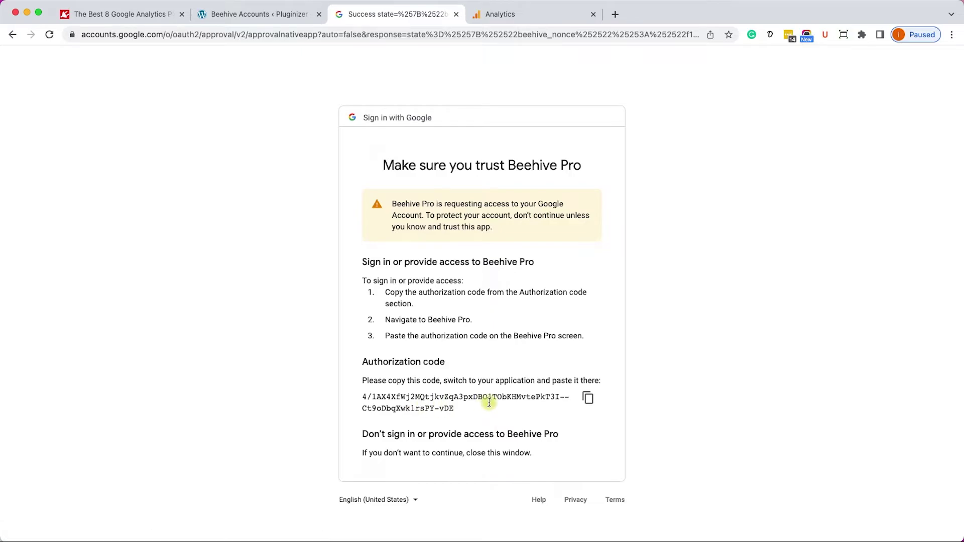
pyautogui.click(588, 400)
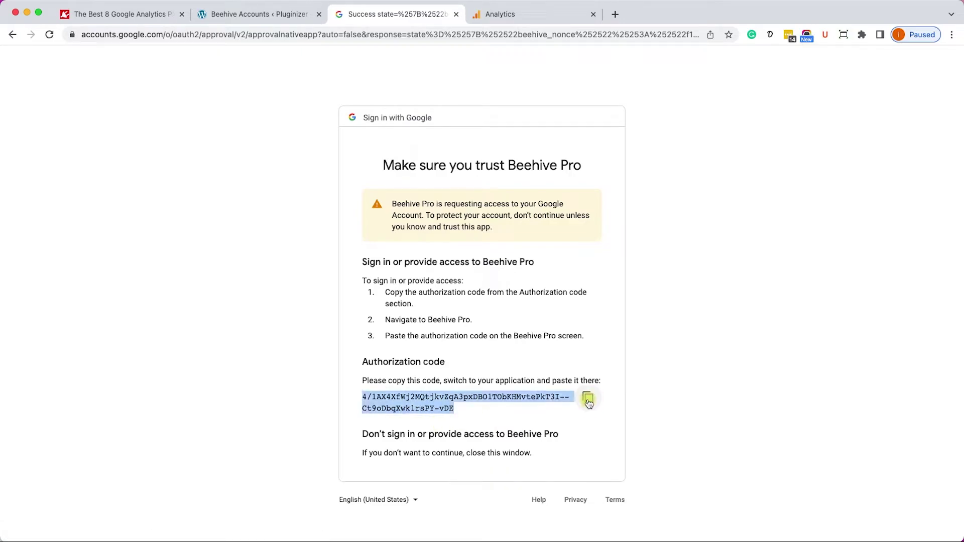
pyautogui.click(252, 15)
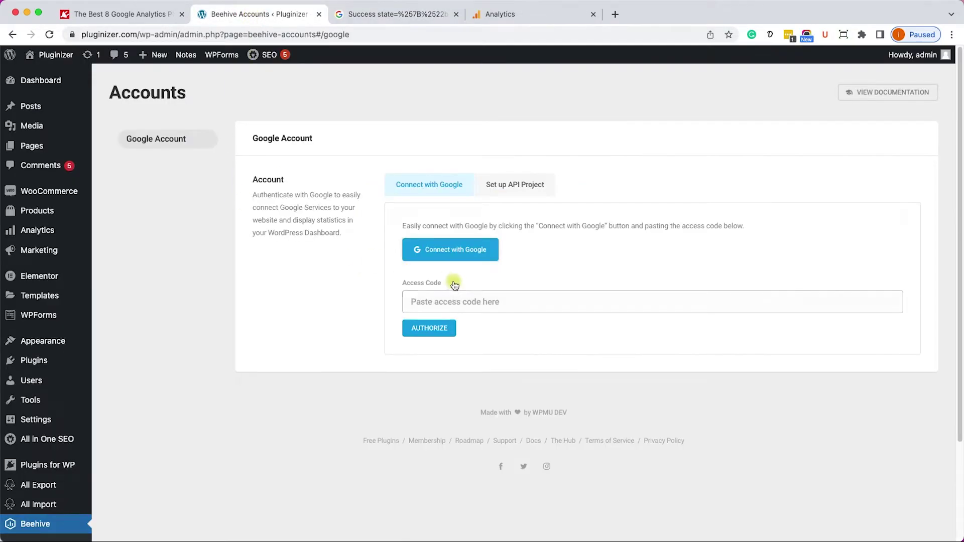
# - Paste the authorization code into Beehive's access code field and authorize
pyautogui.click(465, 301)
pyautogui.rightClick(467, 300)
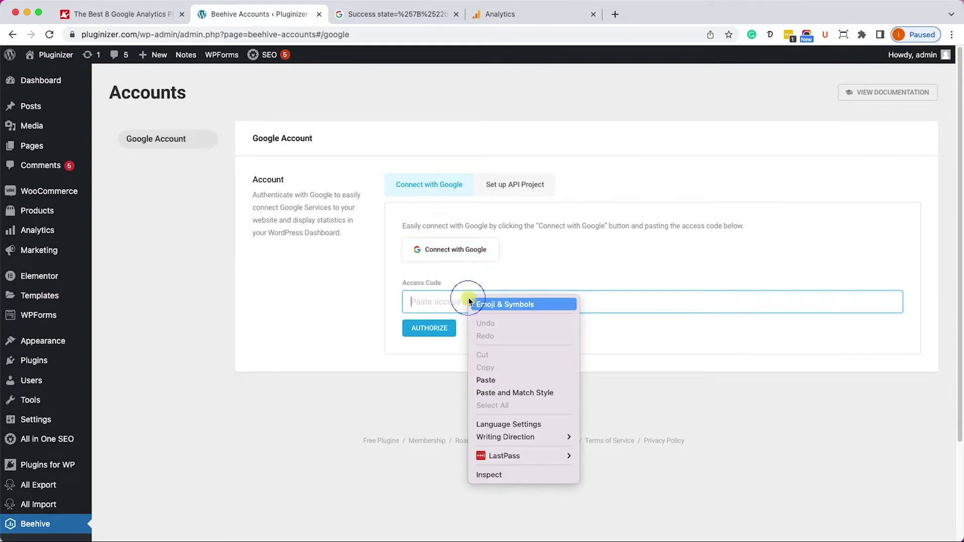
pyautogui.click(503, 381)
pyautogui.click(436, 328)
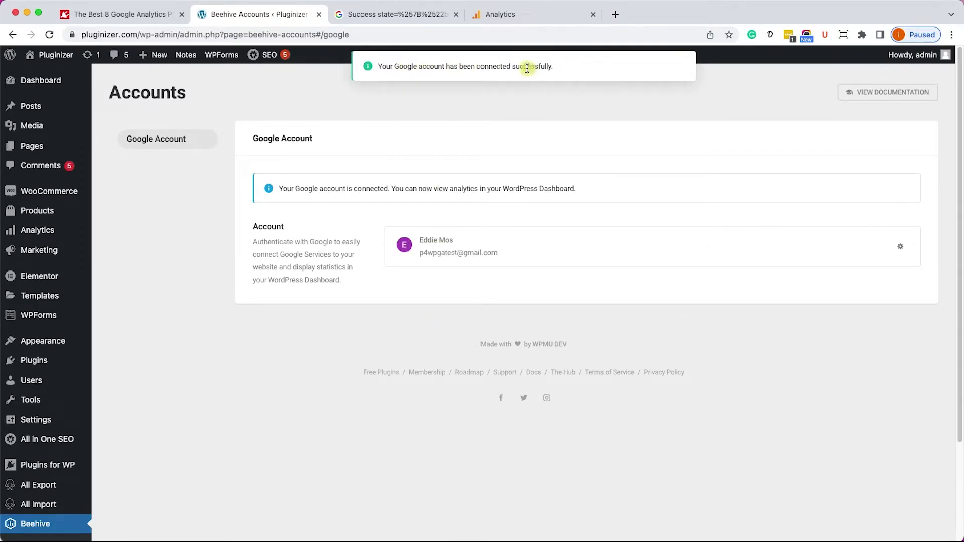
# - Open the Beehive Dashboard page from the admin sidebar
pyautogui.moveTo(40, 357)
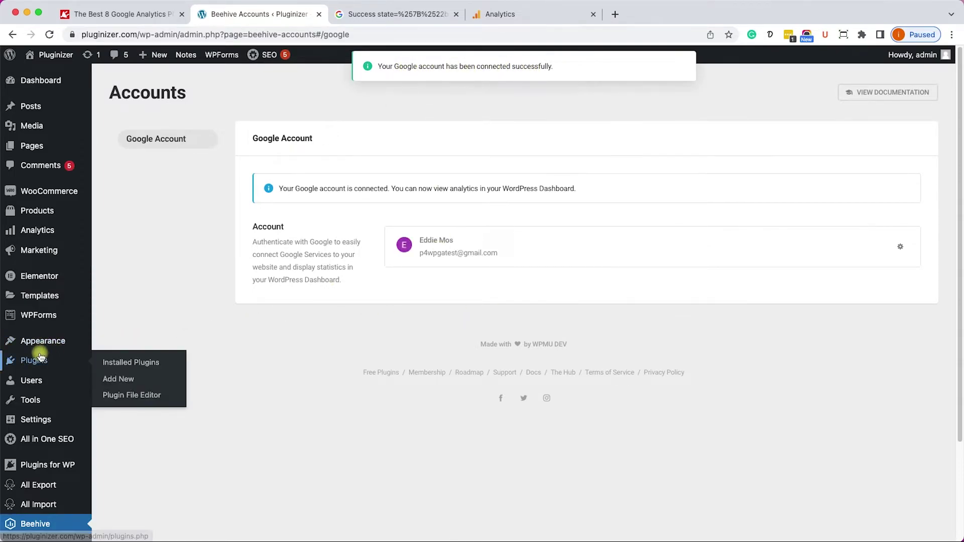
pyautogui.scroll(-2, 35, 372)
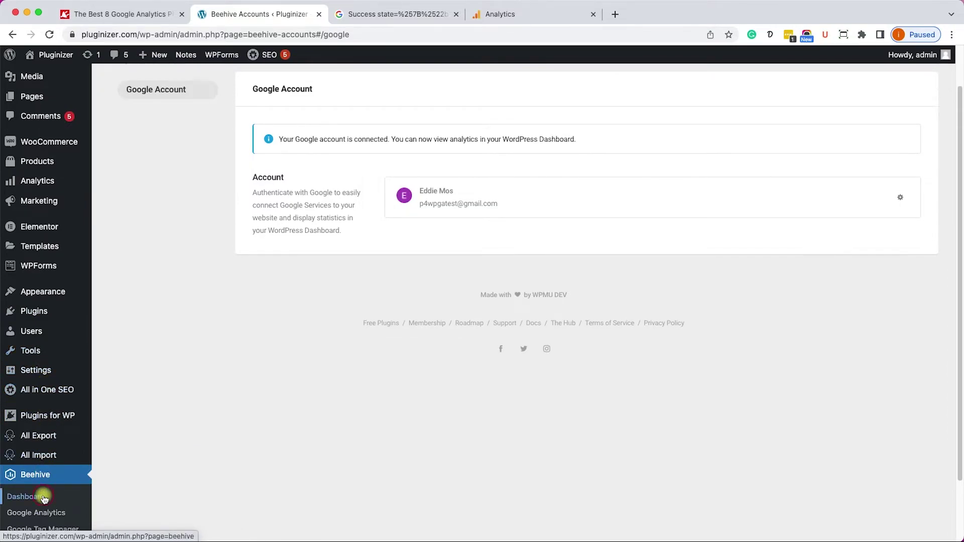
pyautogui.click(45, 498)
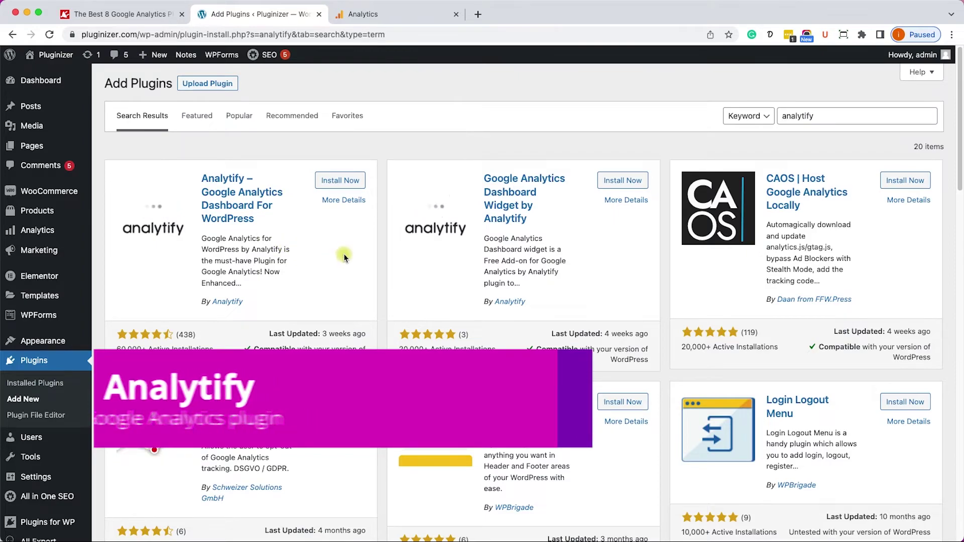
# - Install and activate the Analytify – Google Analytics Dashboard plugin
pyautogui.click(338, 183)
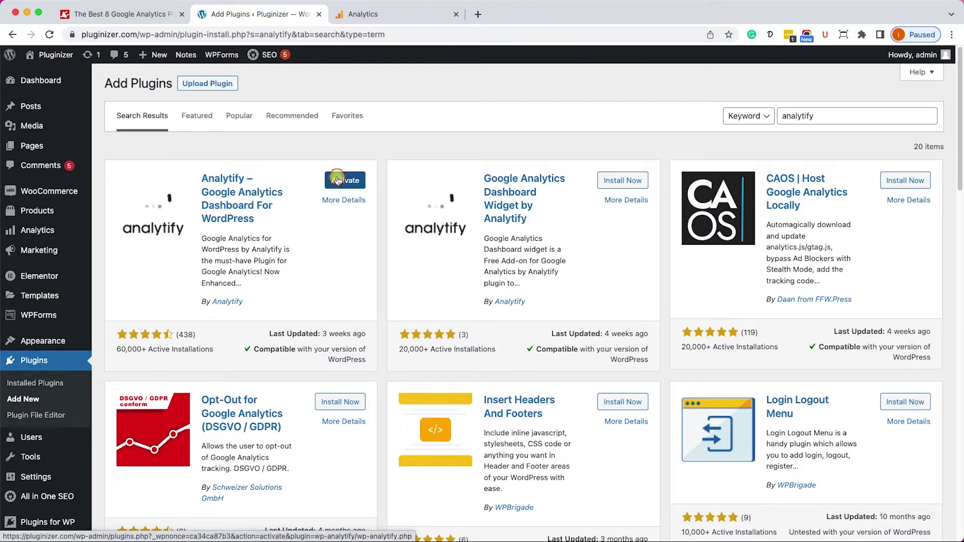
pyautogui.click(338, 181)
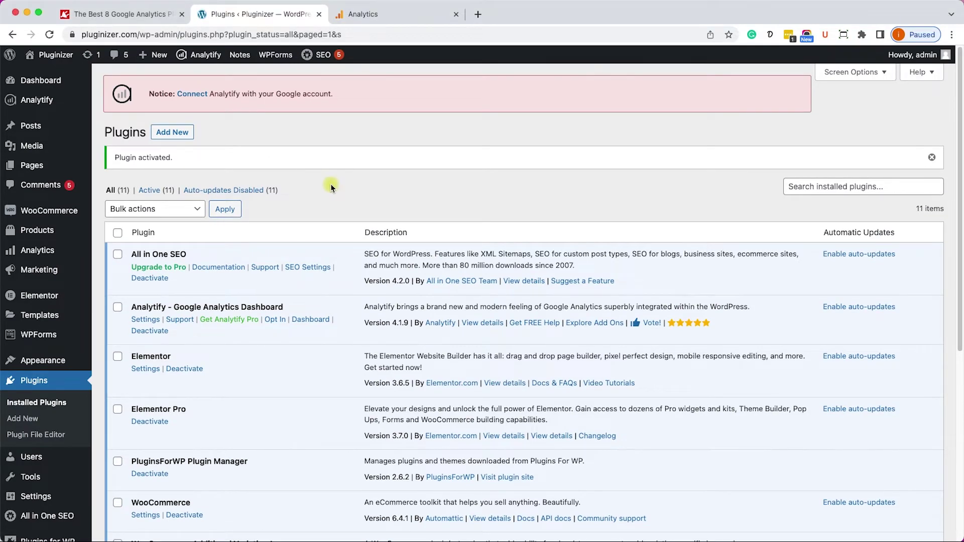
# - Open Analytify Settings and skip the data-sharing opt-in to reach Authentication
pyautogui.moveTo(63, 100)
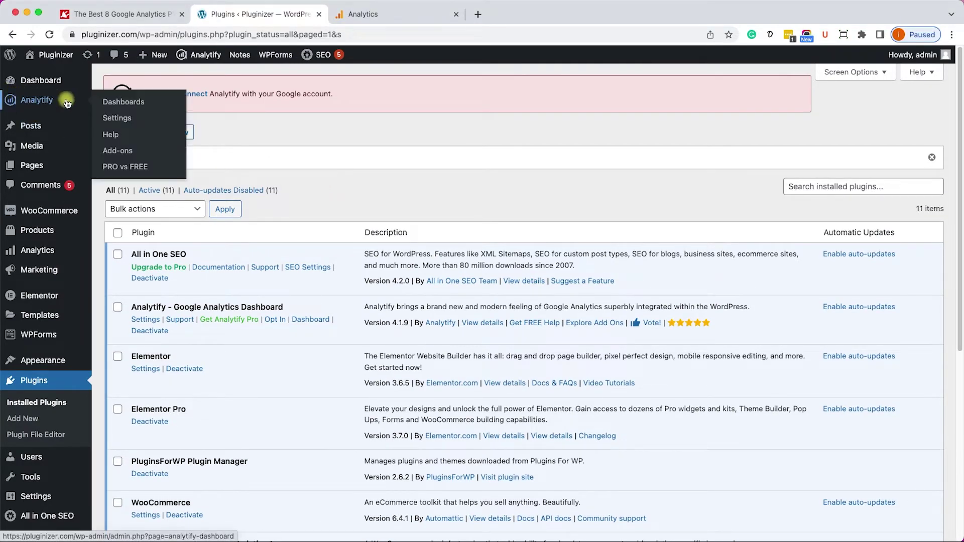
pyautogui.click(125, 125)
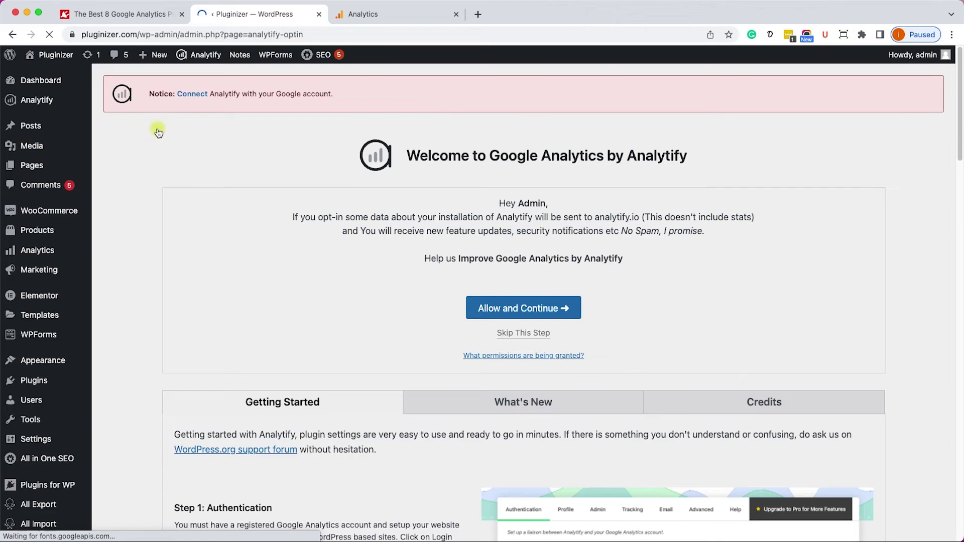
pyautogui.click(522, 332)
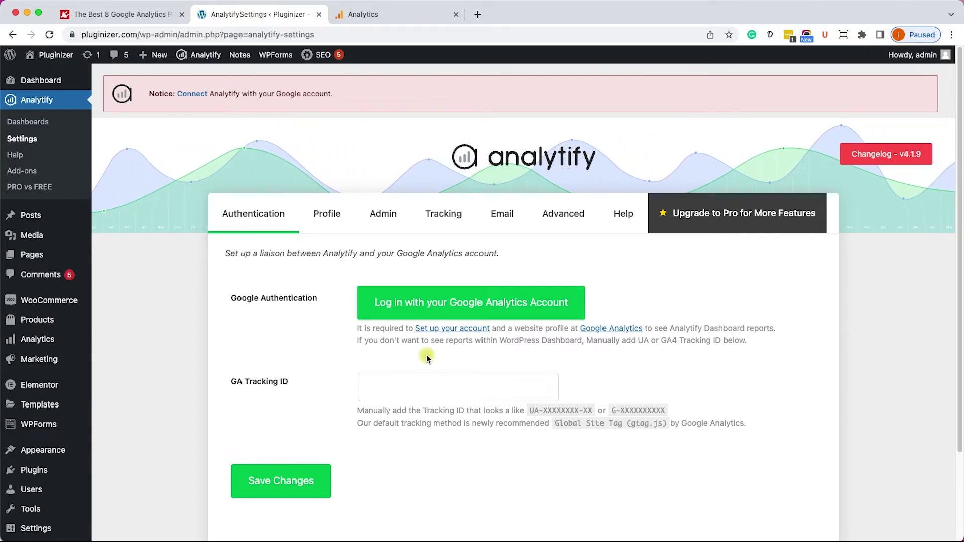
# - Authorize Analytify with Google and save All Web Site Data for posts and dashboard profiles
pyautogui.click(412, 311)
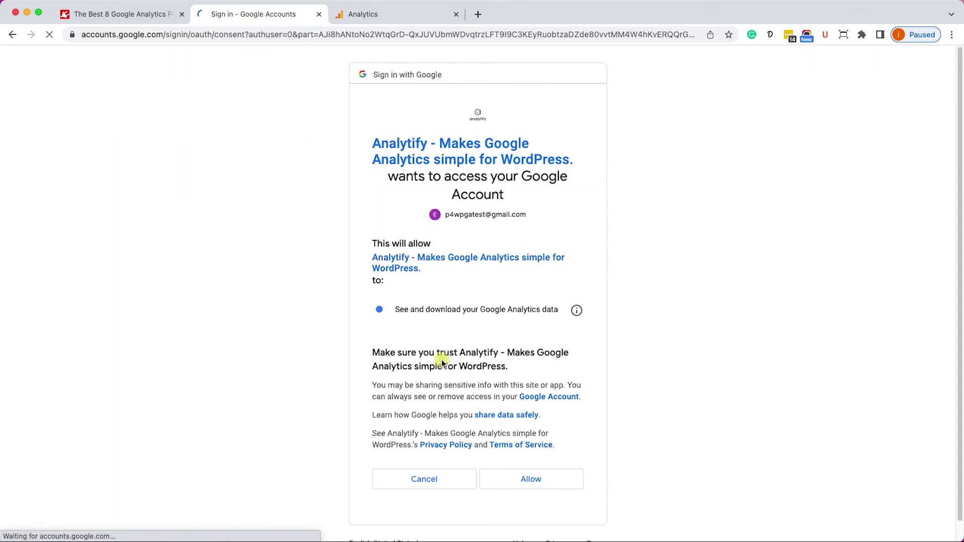
pyautogui.click(518, 477)
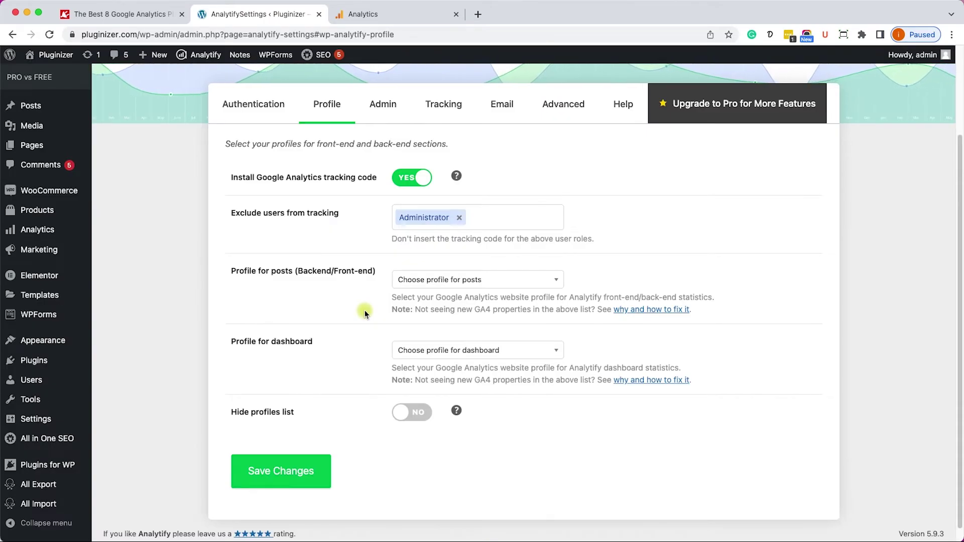
pyautogui.click(476, 282)
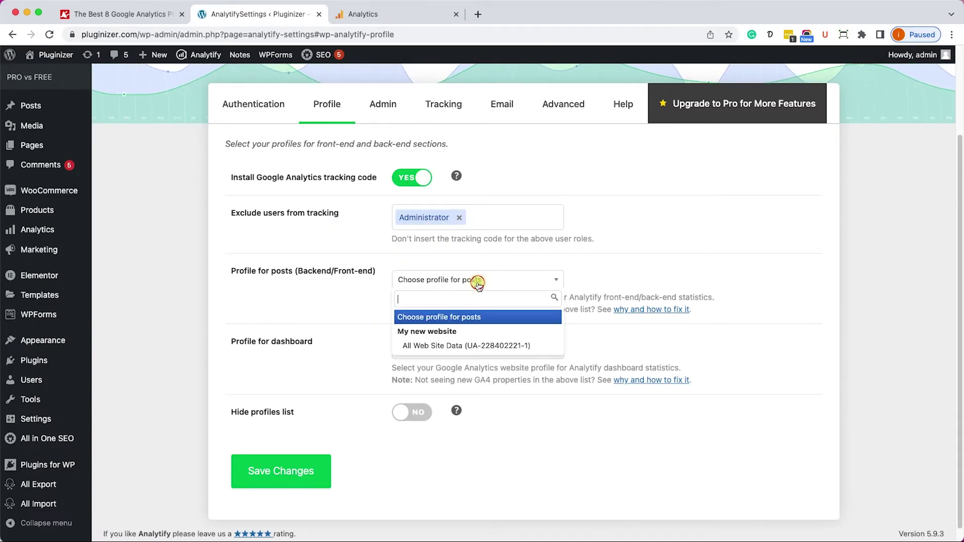
pyautogui.click(458, 346)
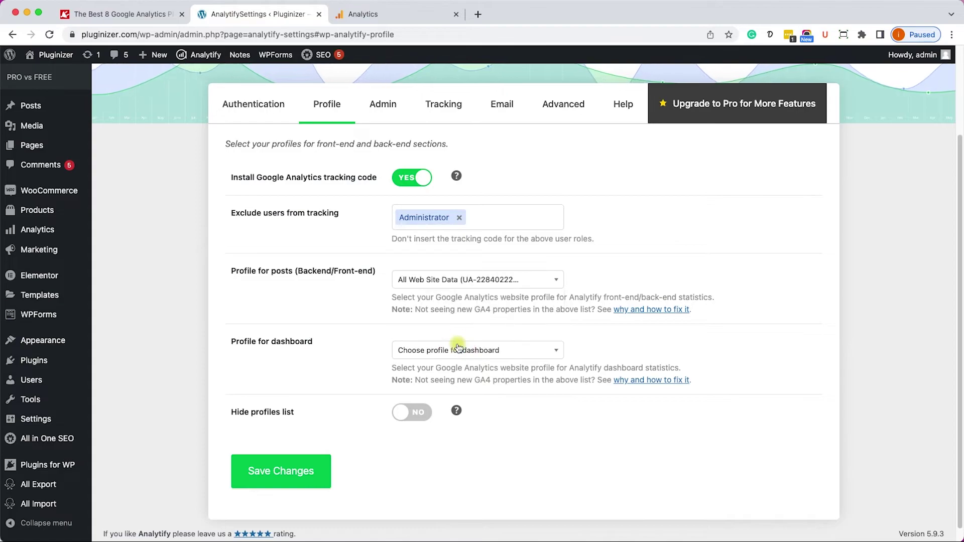
pyautogui.click(457, 349)
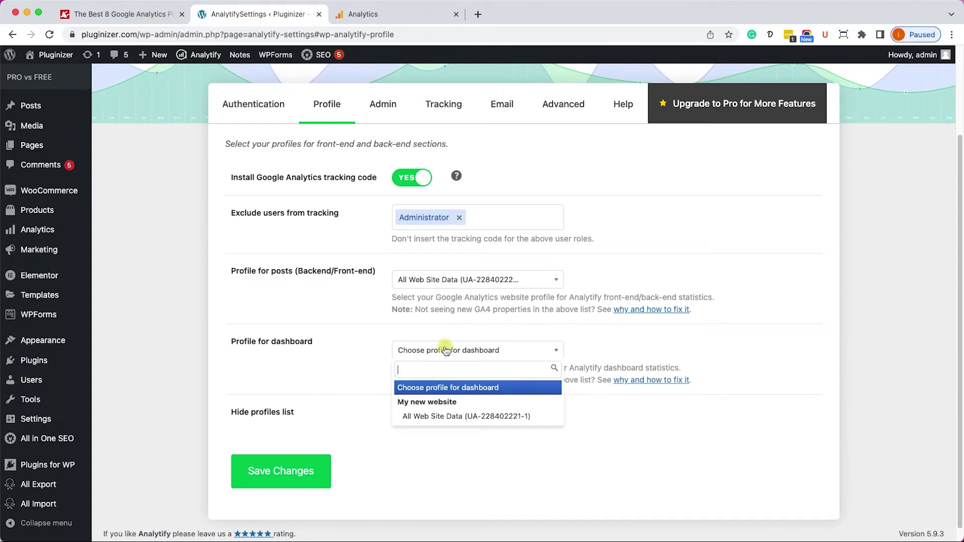
pyautogui.click(446, 415)
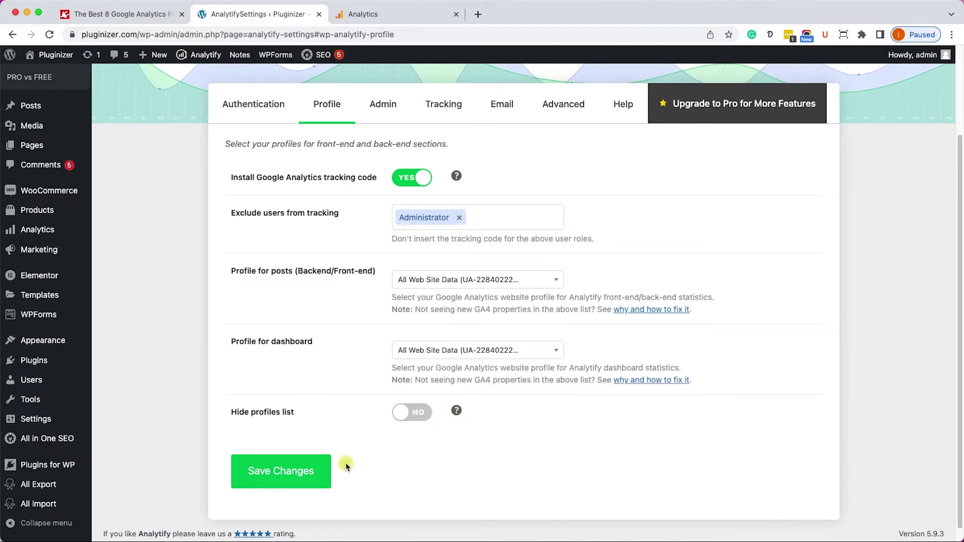
pyautogui.click(293, 475)
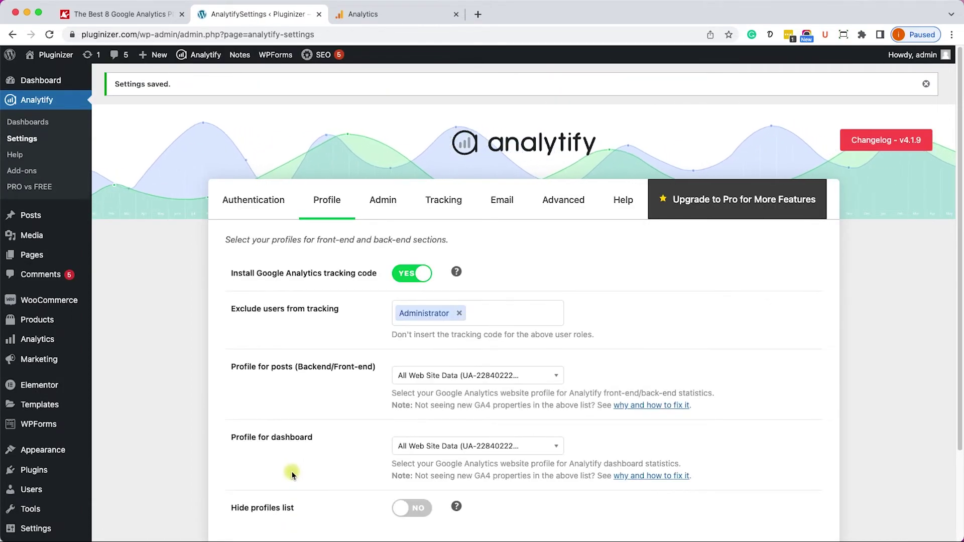
# - Check Analytify's all-zero Overview Dashboard, then open the locked Conversions forms tracking page
pyautogui.click(35, 123)
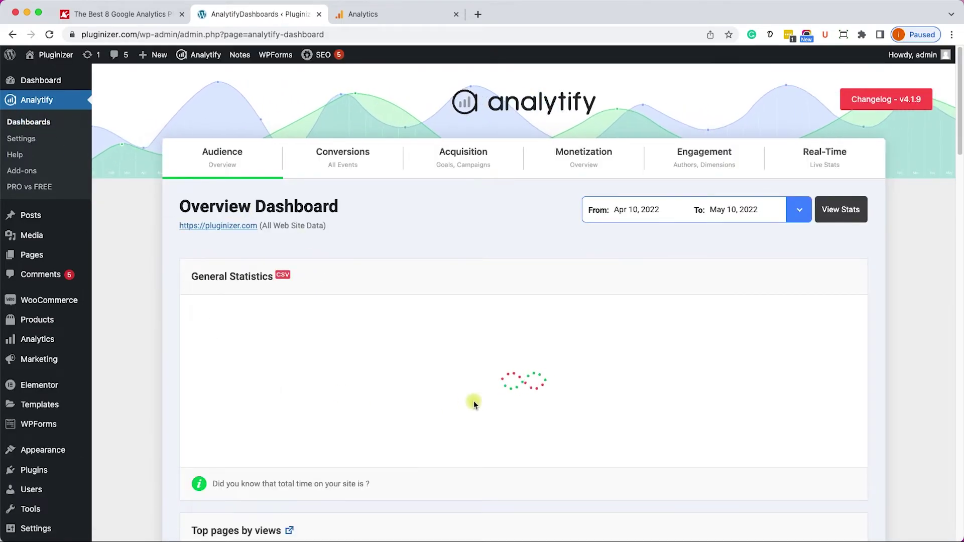
pyautogui.scroll(-2, 439, 228)
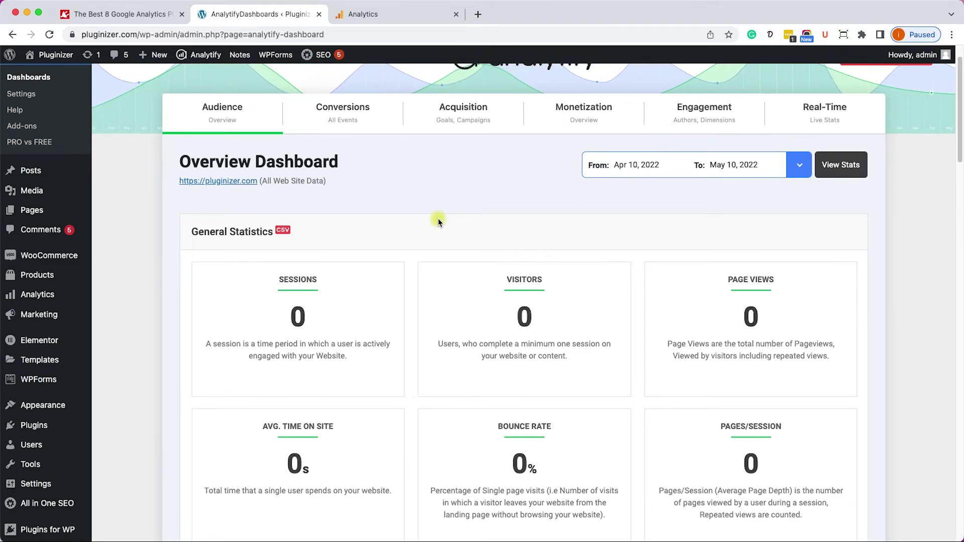
pyautogui.scroll(1, 438, 218)
pyautogui.click(357, 132)
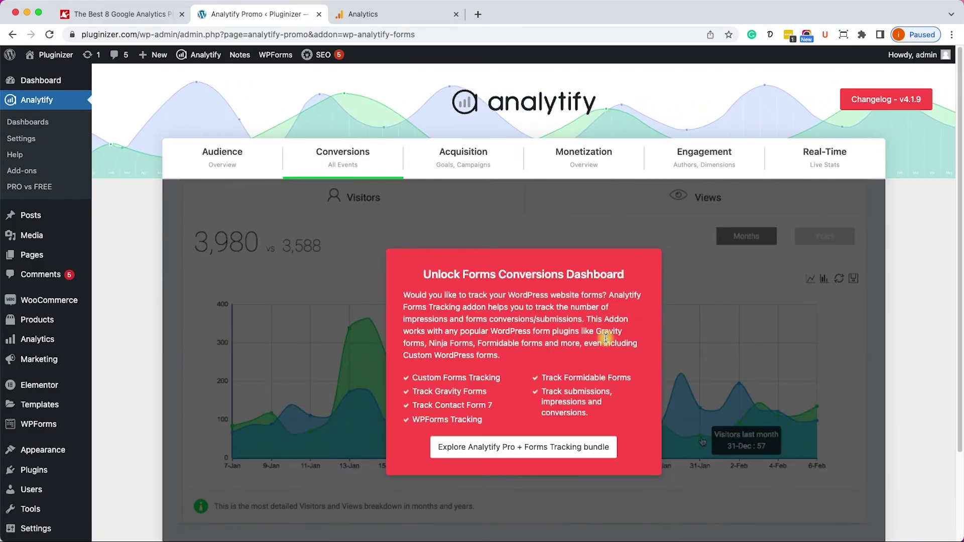
# - Review the Analytify Pro + Forms Tracking bundle pricing (Pro from $59 yearly), then return to the Forms Tracking page
pyautogui.click(566, 446)
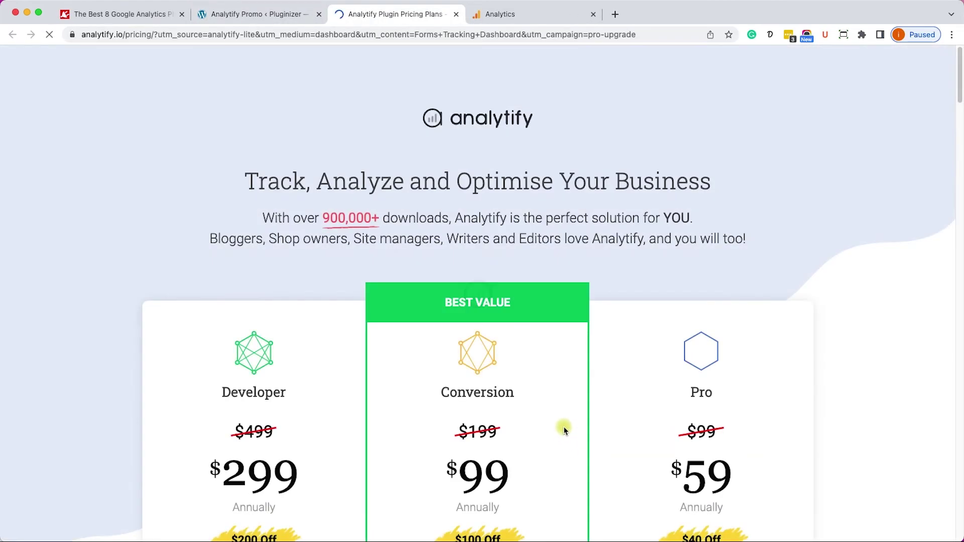
pyautogui.scroll(-3, 462, 405)
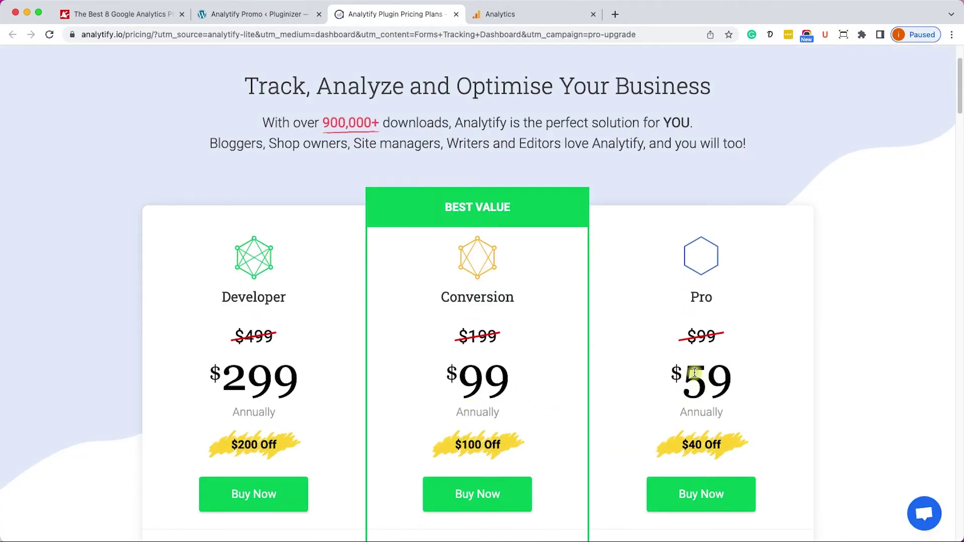
pyautogui.click(272, 15)
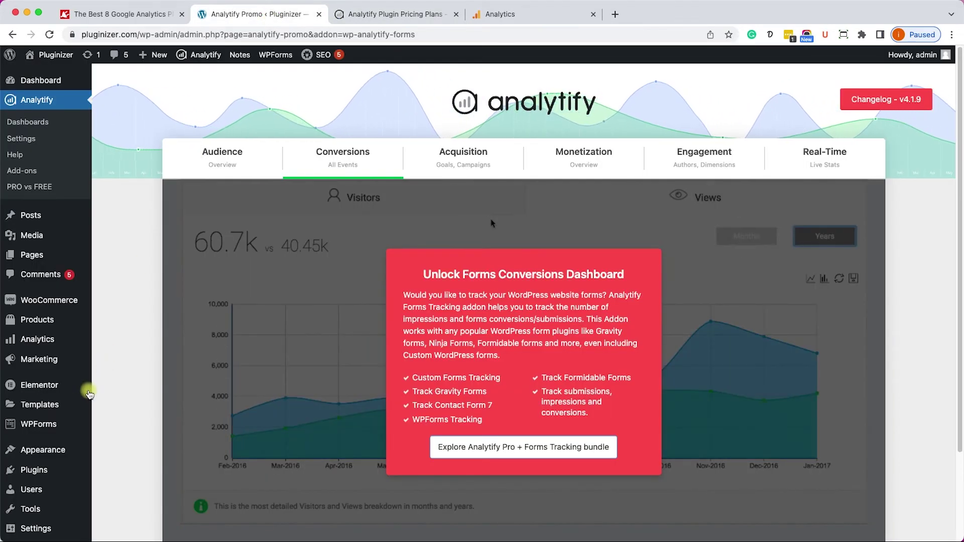
pyautogui.scroll(-3, 50, 402)
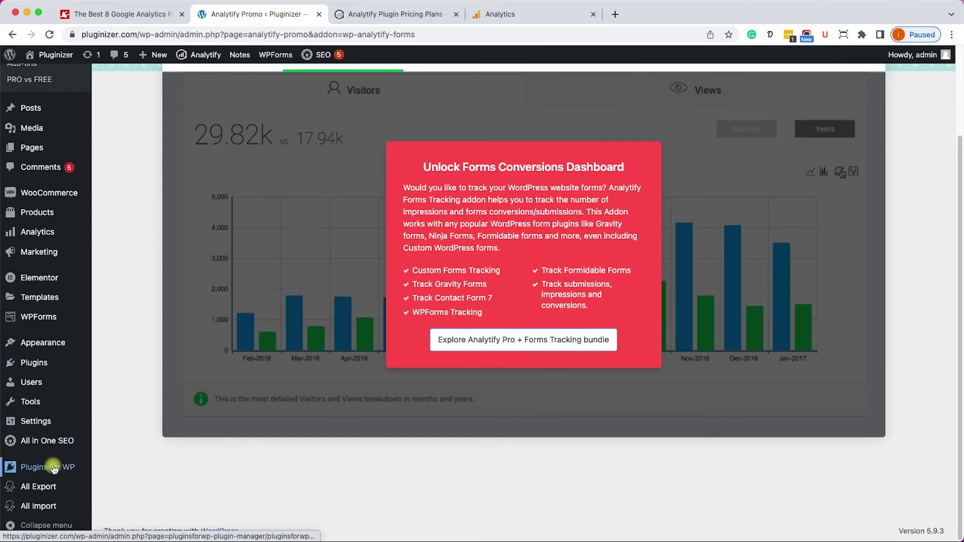
# - Browse the Plugins for WP catalogue's 'analyt' results, covering Analytify Pro and its add-ons
pyautogui.click(57, 469)
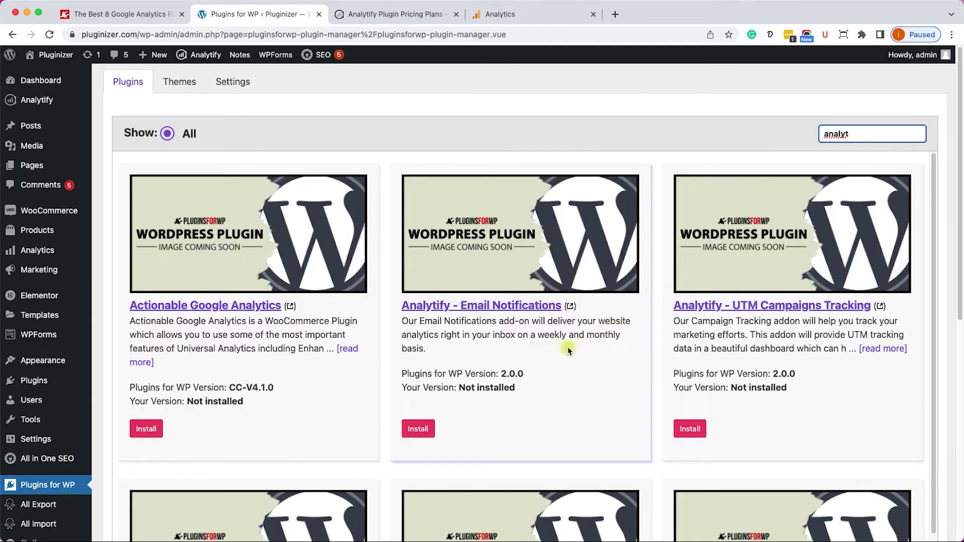
pyautogui.scroll(-5, 525, 388)
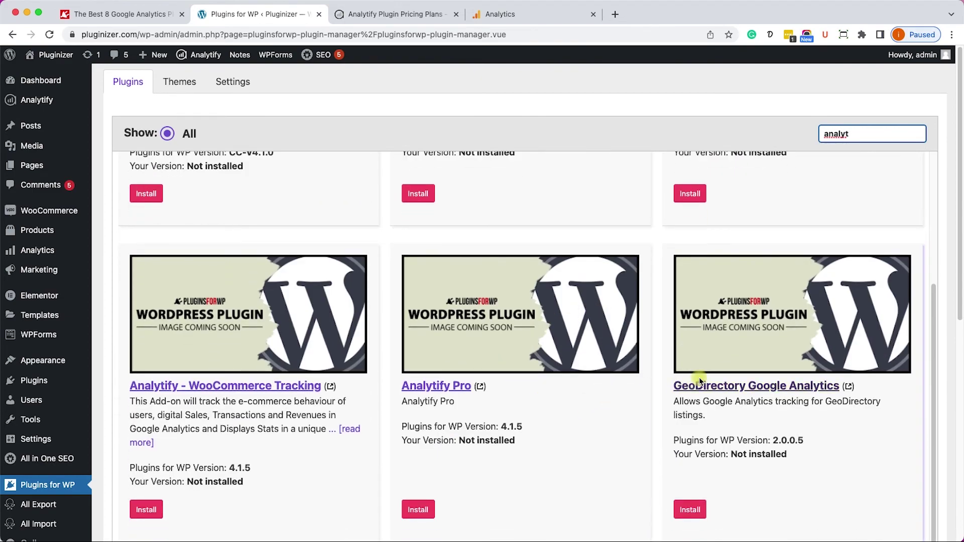
pyautogui.scroll(-3, 594, 360)
pyautogui.scroll(-4, 474, 365)
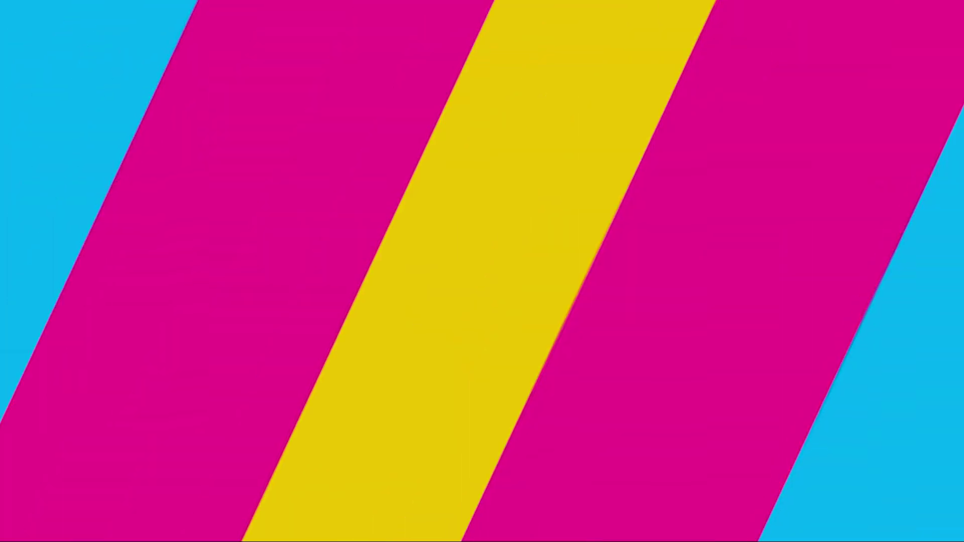